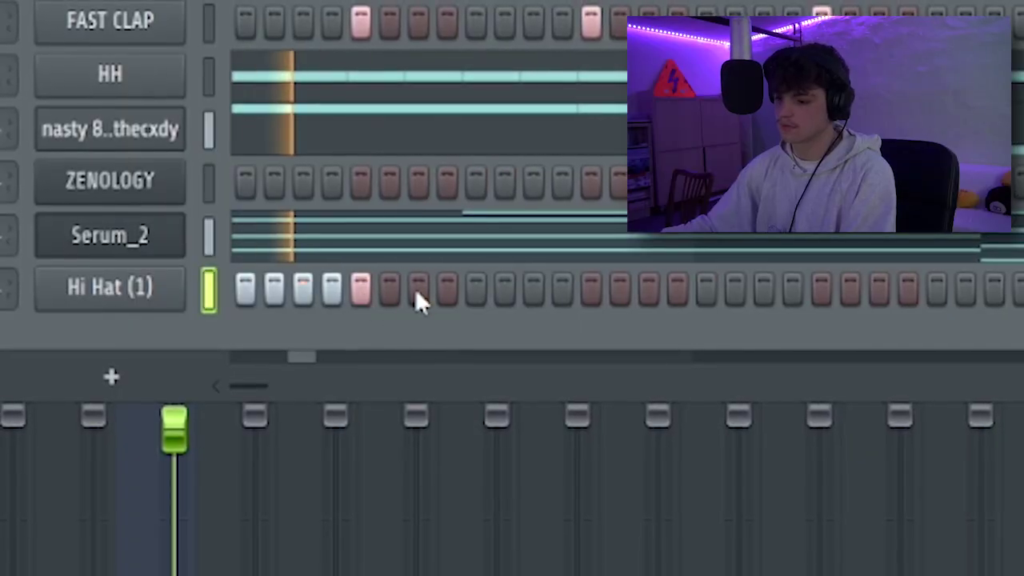
Add hits on steps 7 and 9 of Hi Hat (1) and stretch its piano roll notes to legato lengths
click(417, 289)
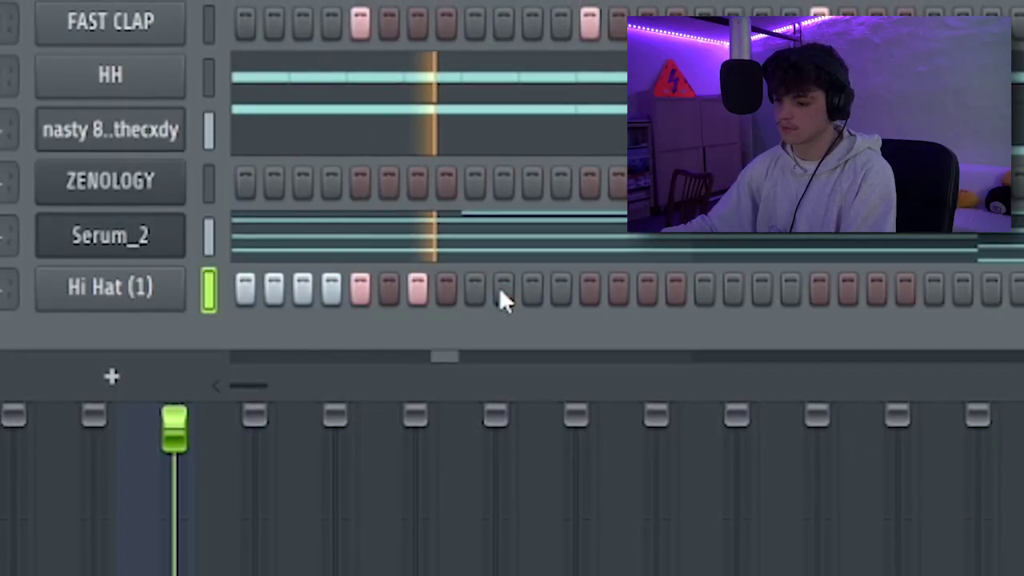
click(477, 292)
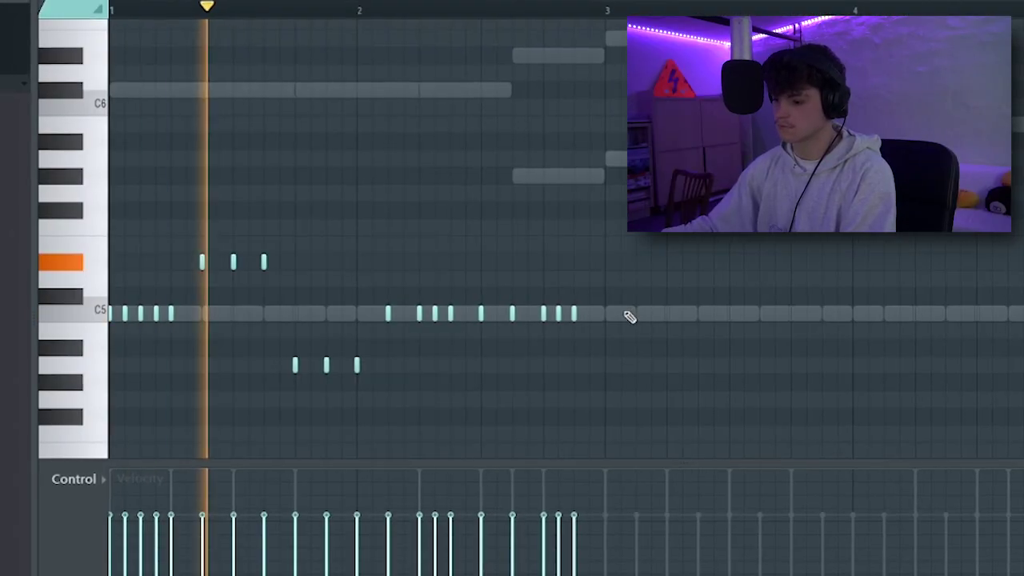
key(ctrl+l)
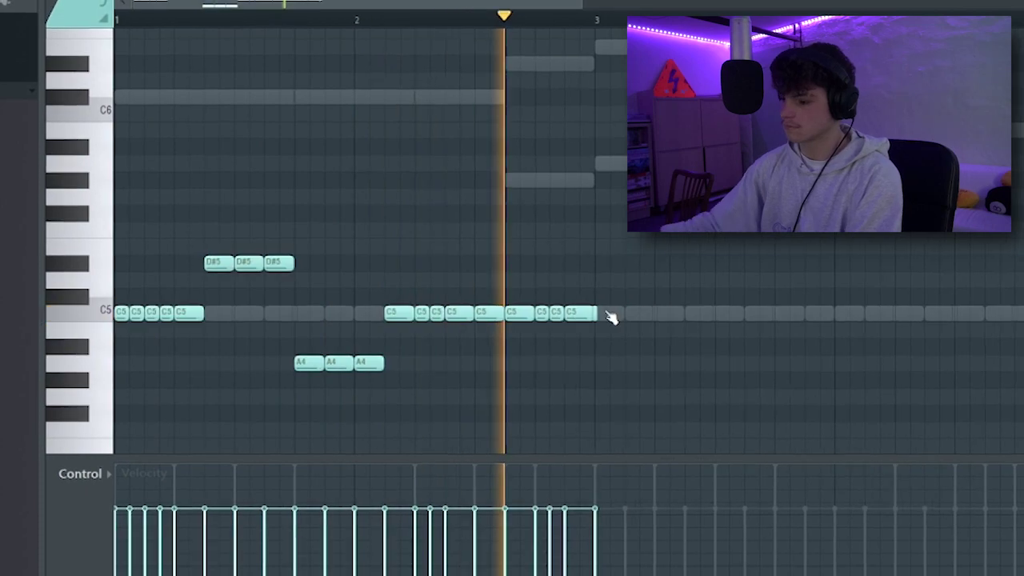
Duplicate the two-bar hi-hat phrase and refine bar 4 by shortening the F#5 note and removing the overlapping C5 note
key(ctrl+b)
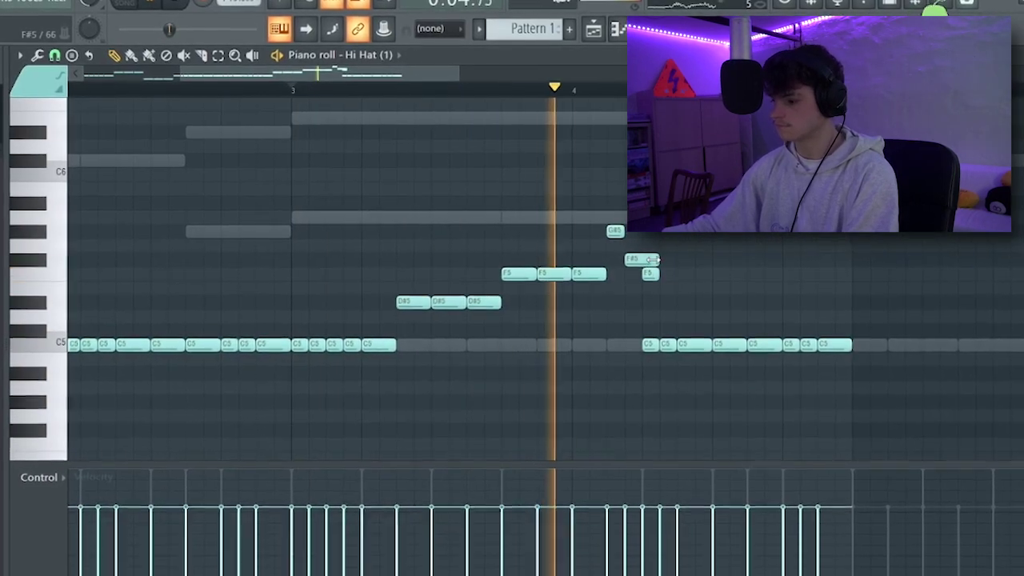
drag(652, 260, 640, 260)
right_click(650, 345)
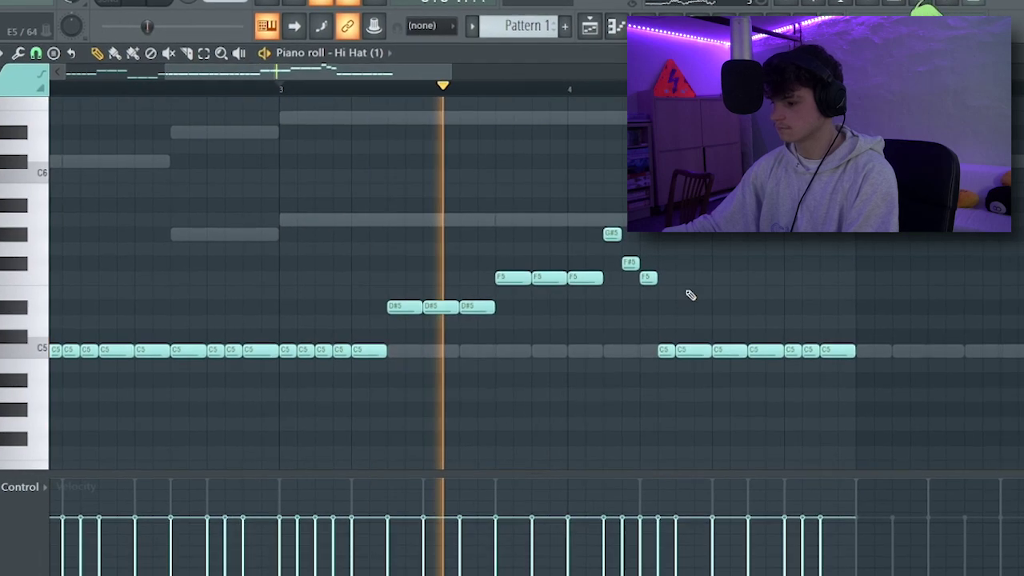
drag(690, 295, 556, 303)
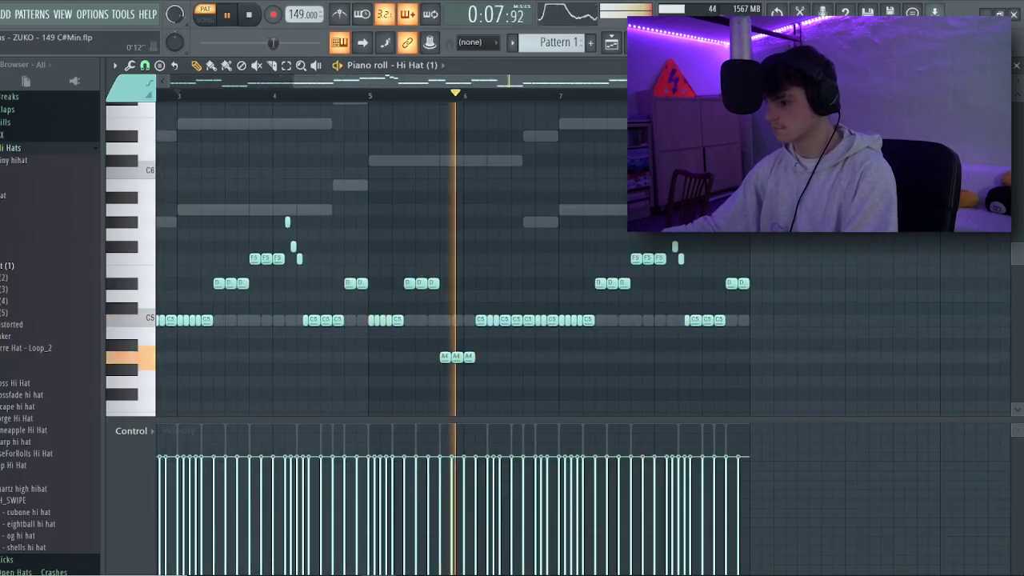
Draw the bool 808 bassline with four C#6 notes from bar 1 and A5 notes from bar 3
key(F6)
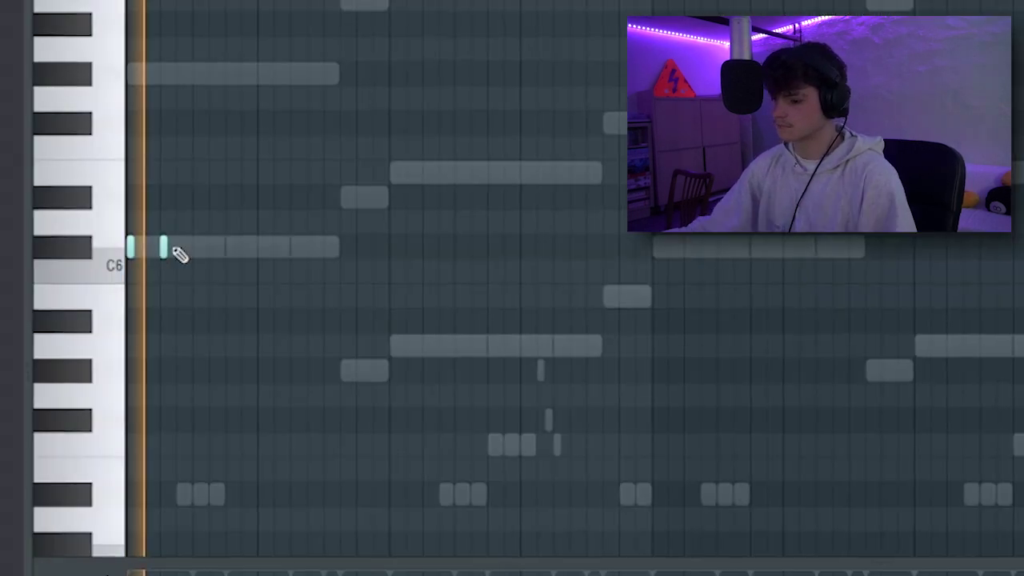
click(193, 251)
click(240, 257)
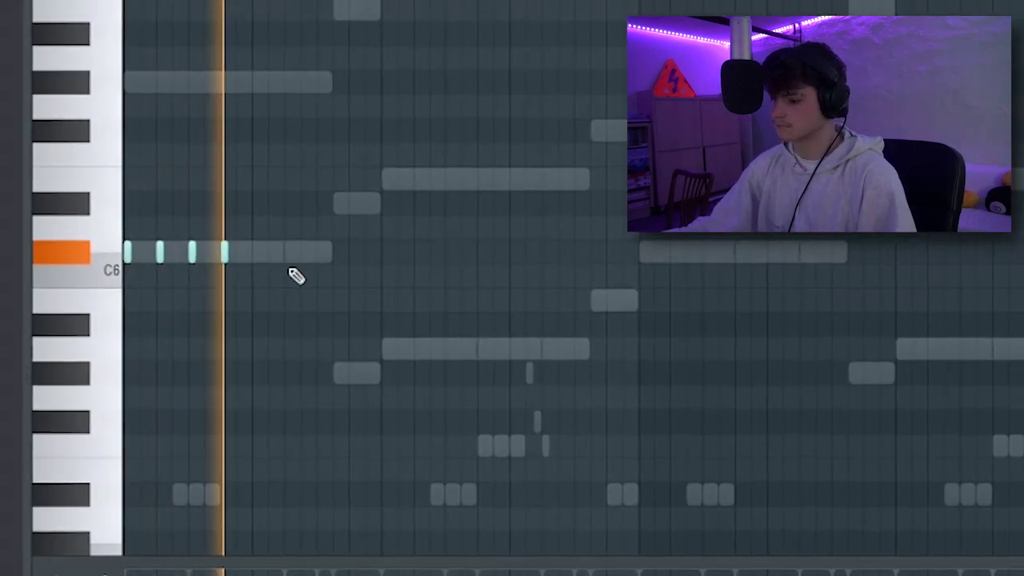
click(382, 352)
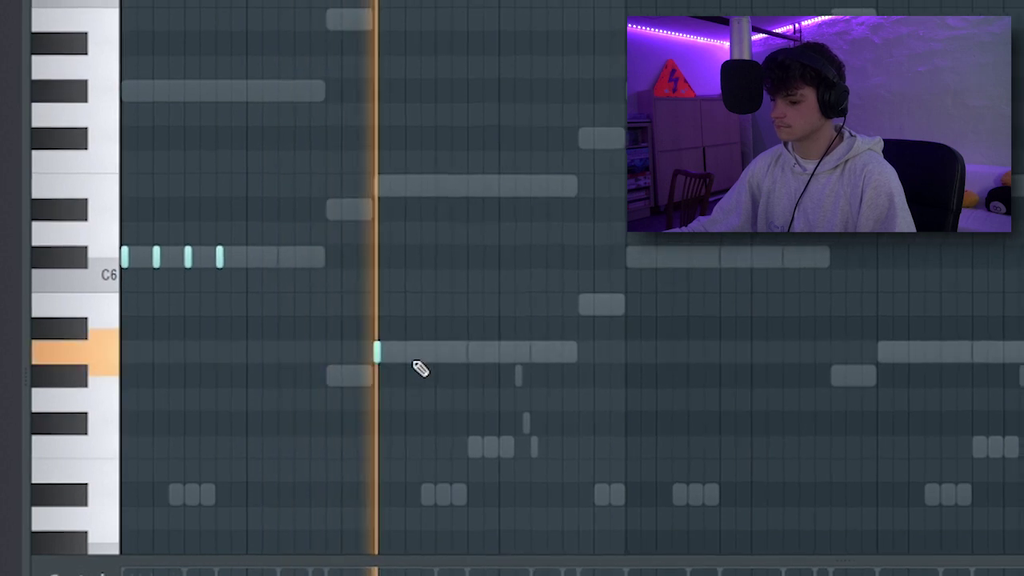
click(460, 352)
drag(470, 360, 469, 360)
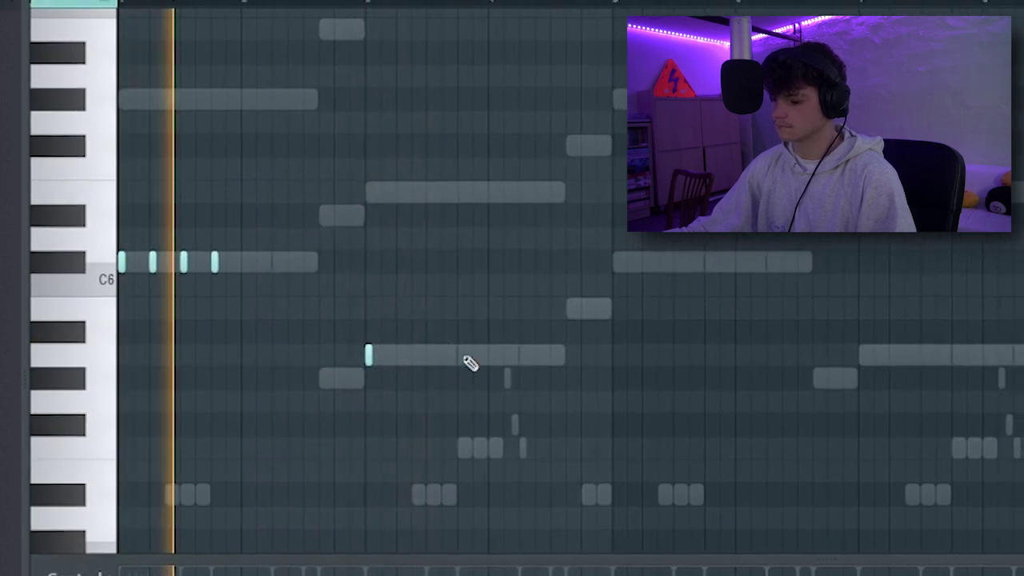
Add a B5 note just before bar 5 of the 808 line and duplicate the four-bar phrase
key(ctrl+a)
key(ctrl+d)
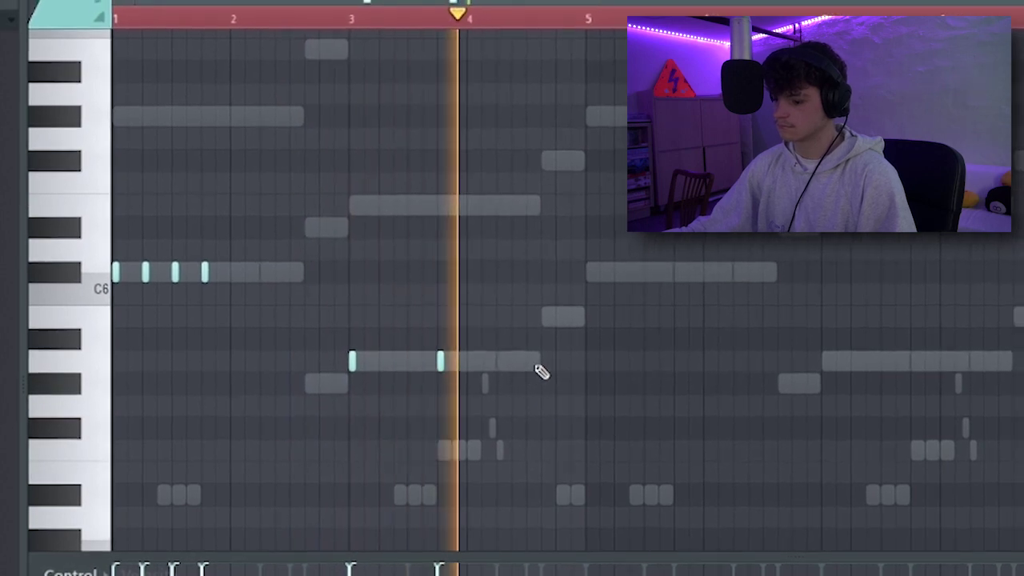
click(540, 316)
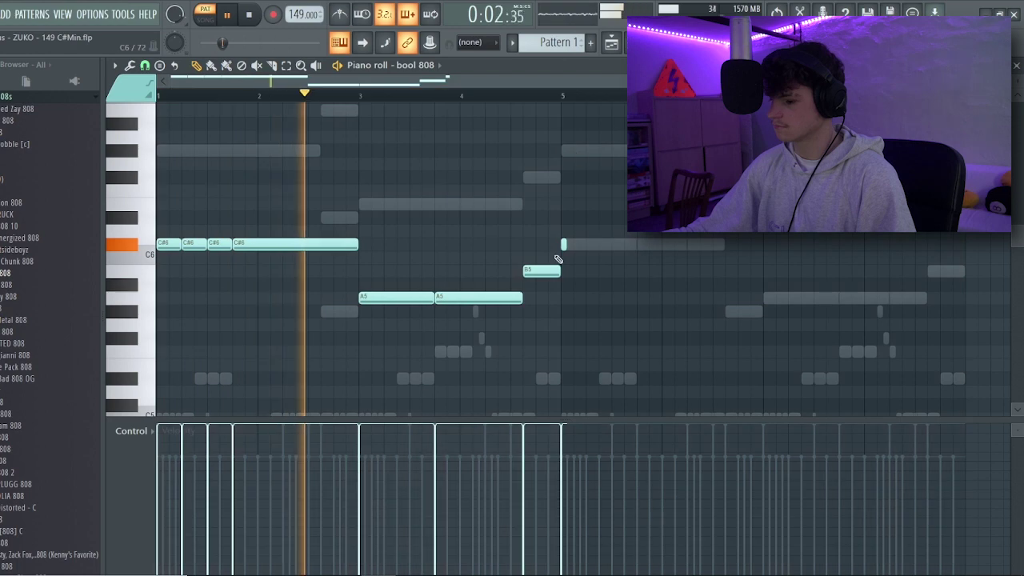
key(ctrl+b)
key(ctrl+d)
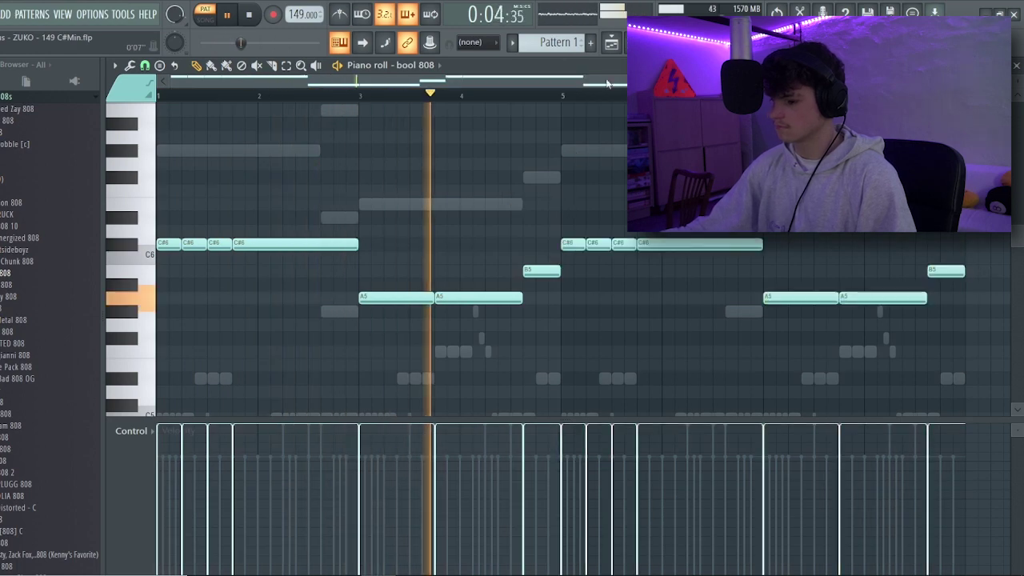
Add an E7 note at bar 2 of the ZENOLOGY melody and make its notes legato
key(F6)
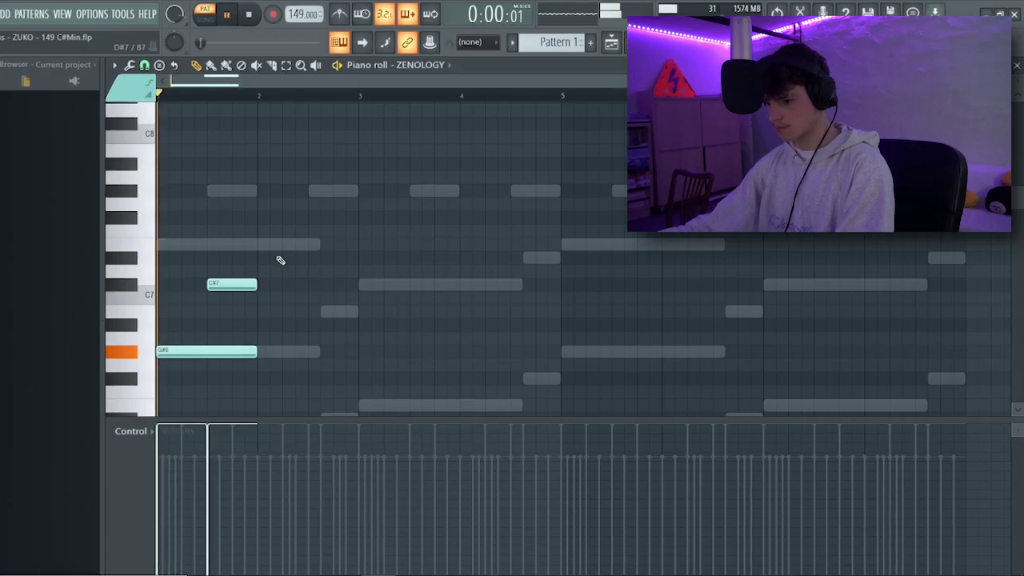
click(279, 245)
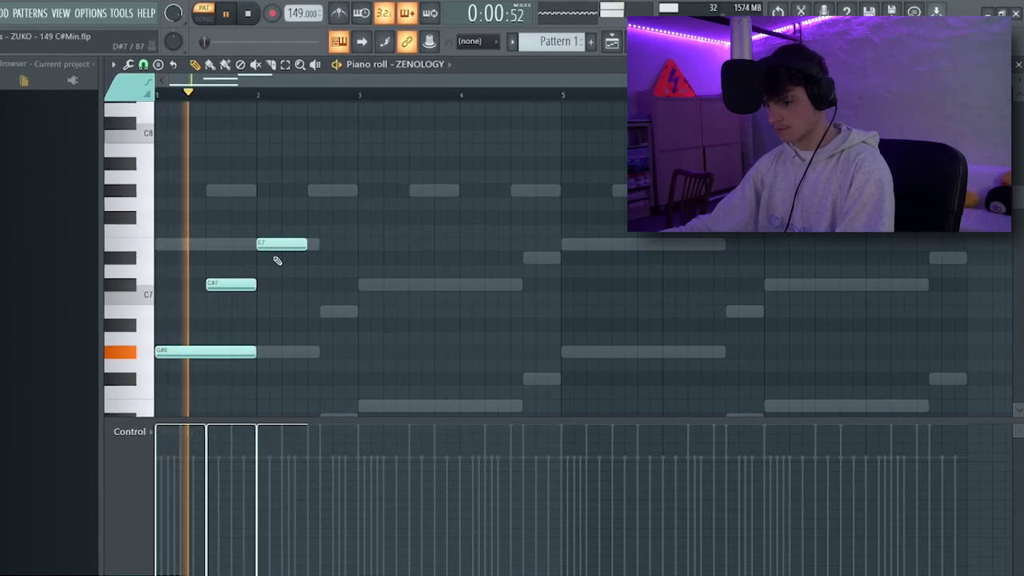
key(ctrl+l)
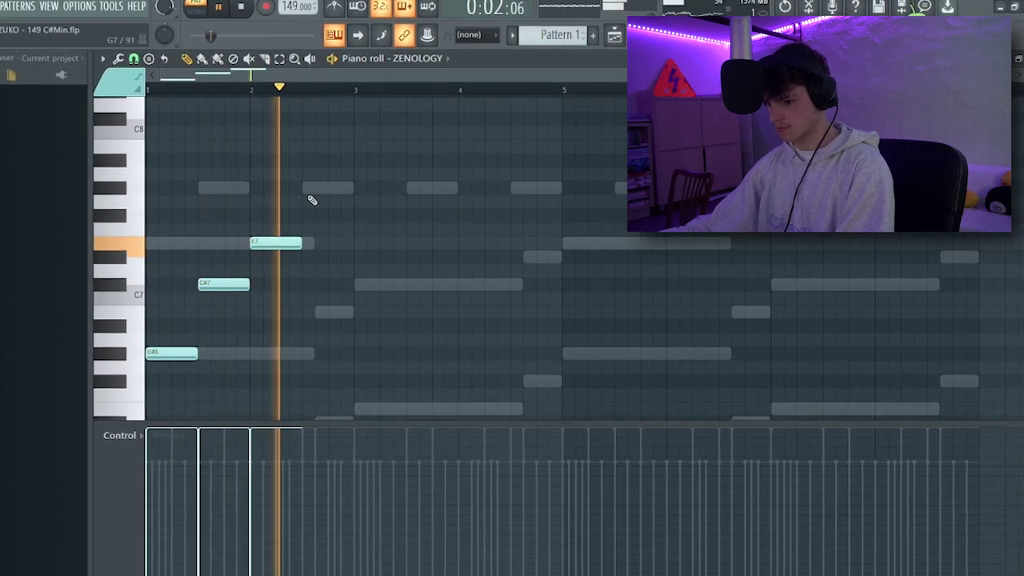
Complete the ZENOLOGY arpeggio with G#7 and duplicate the two-bar phrase to fill eight bars
key(ctrl+b)
key(ctrl+d)
key(ctrl+b)
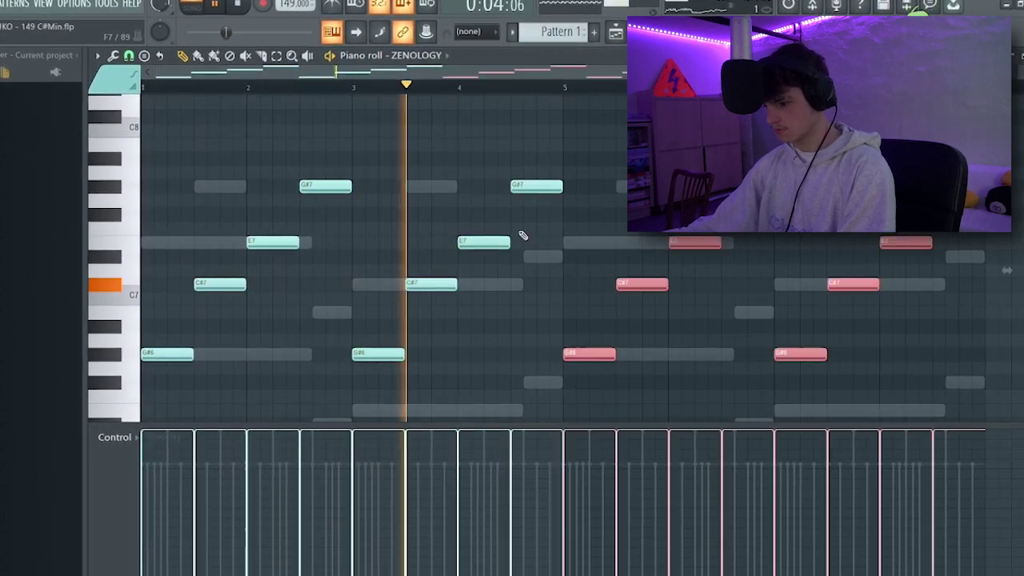
scroll(518, 250, down, 1)
key(ctrl+d)
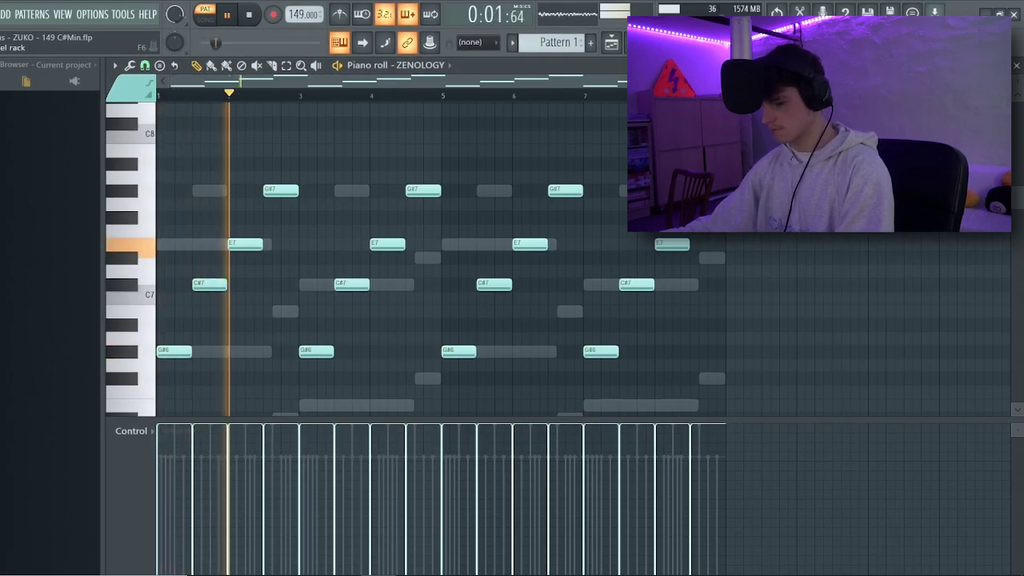
Make the Serum_2 #2 melody notes legato and delete the G#6 note at the start of bar 2
key(F6)
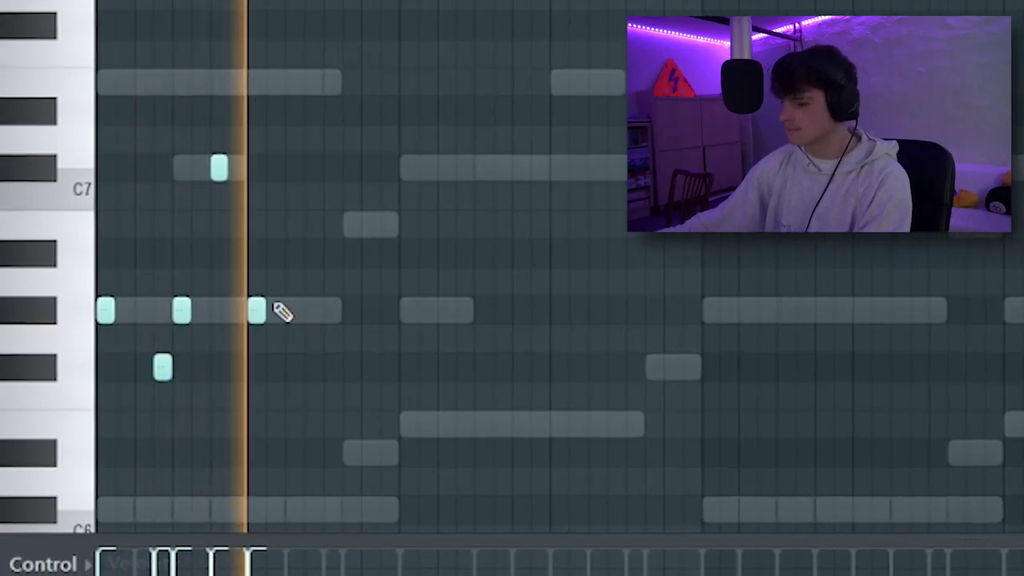
key(ctrl+l)
key(space)
right_click(250, 315)
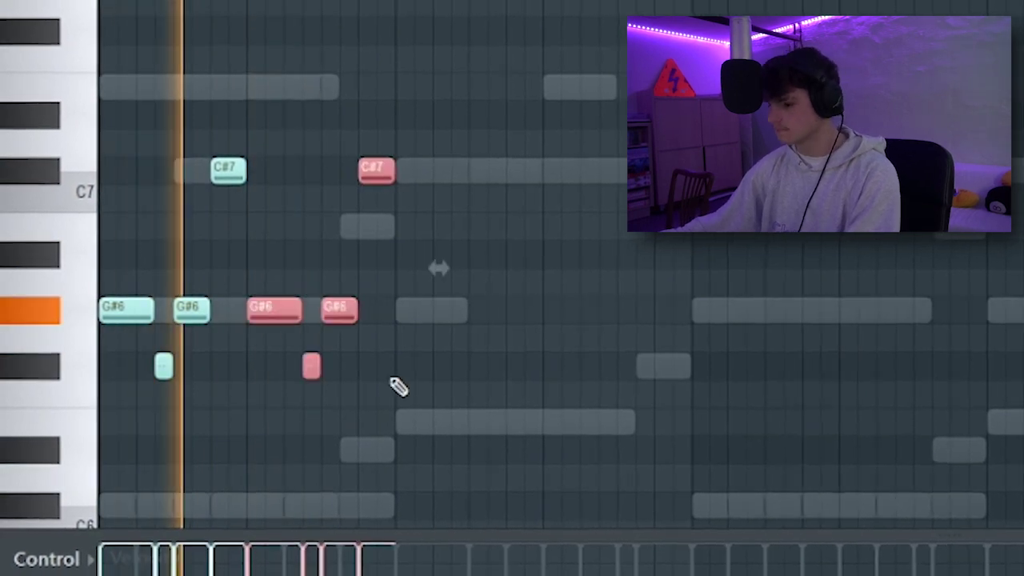
Duplicate the one-bar Serum_2 #2 phrase until it fills eight bars
right_click(384, 380)
key(ctrl+b)
right_click(430, 404)
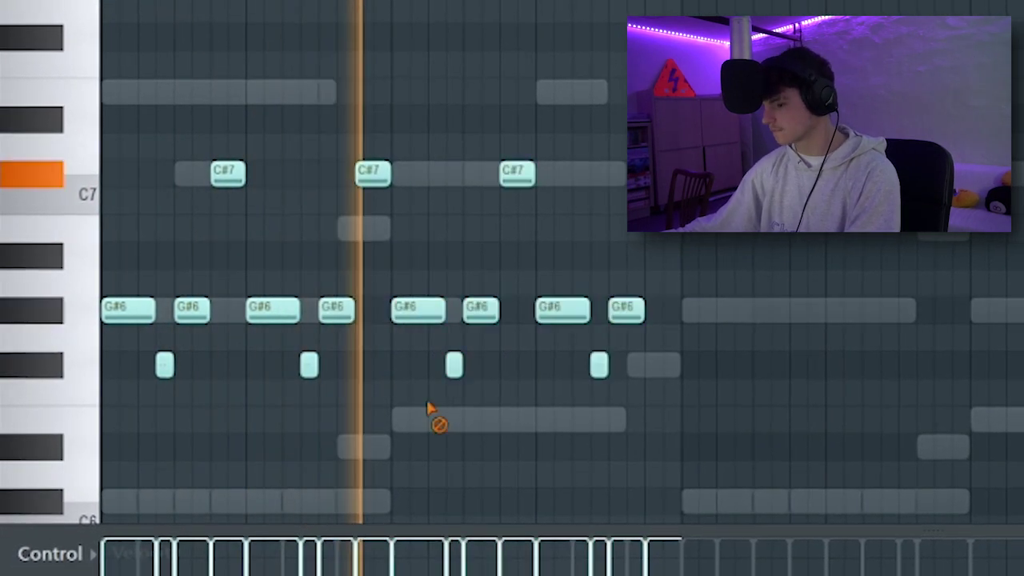
key(ctrl+b)
right_click(680, 196)
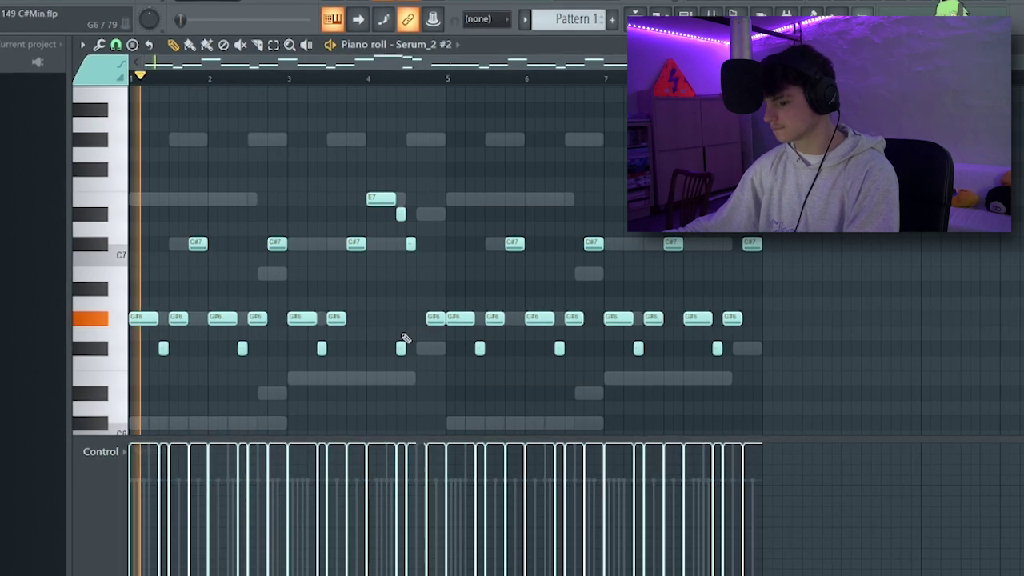
Replace bars 5 to 8 of the Serum_2 #2 melody with a duplicate of its varied first four bars
drag(809, 366, 459, 213)
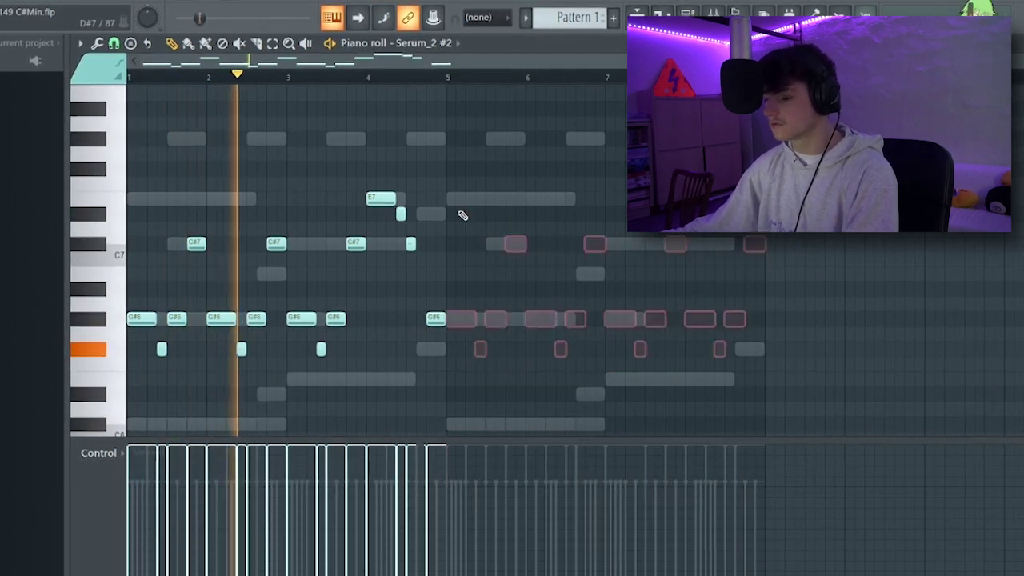
key(ctrl+b)
right_click(438, 216)
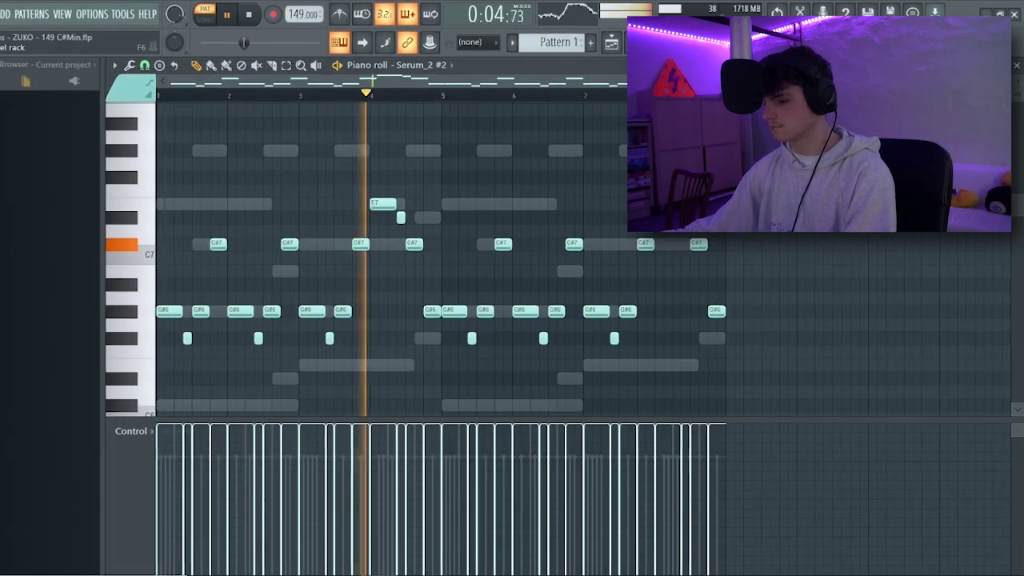
Route the ZENOLOGY, Serum_2 and Serum_2 #2 channels to mixer inserts 1 to 3
key(F6)
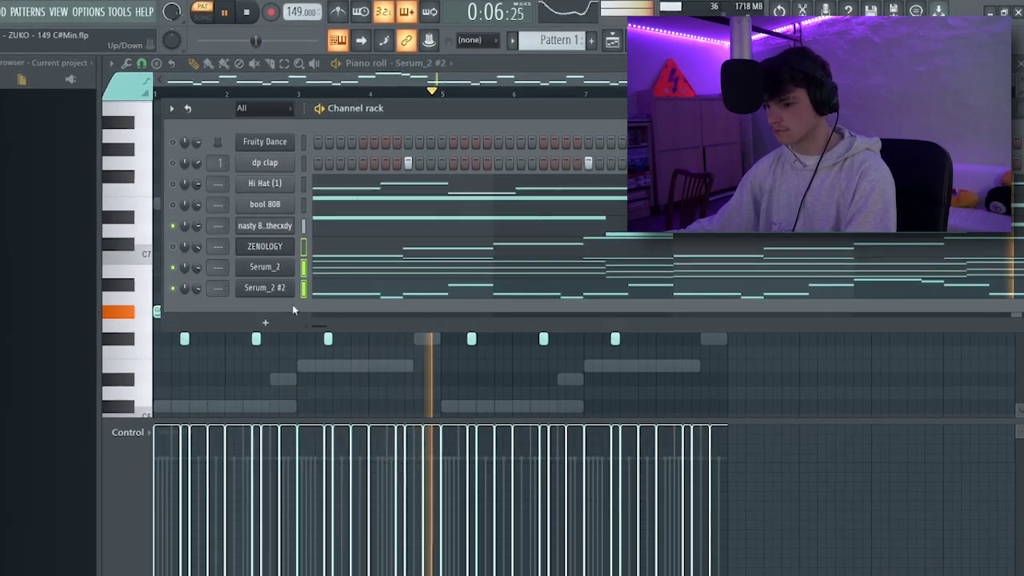
key(F9)
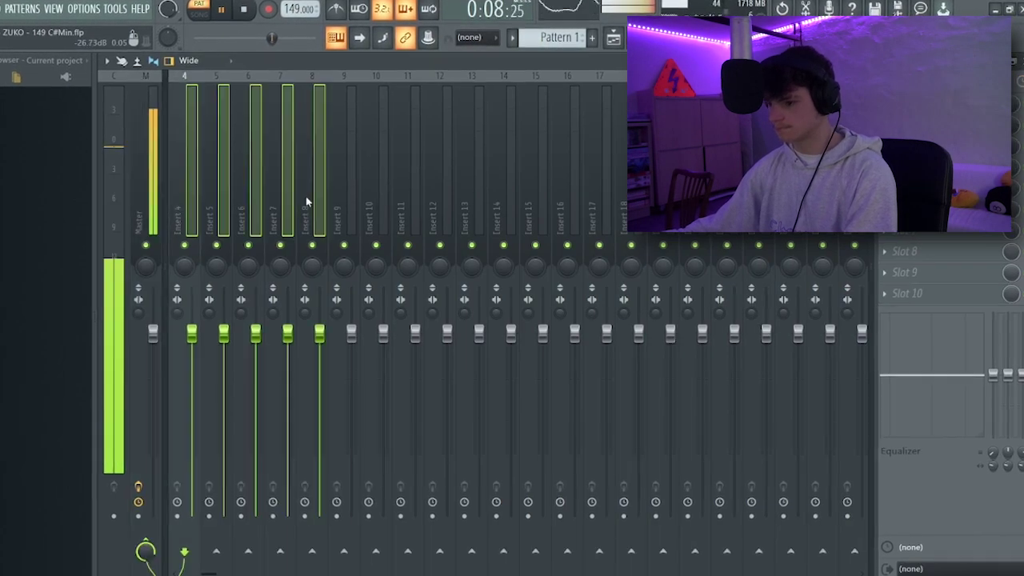
click(280, 193)
scroll(276, 192, up, 6)
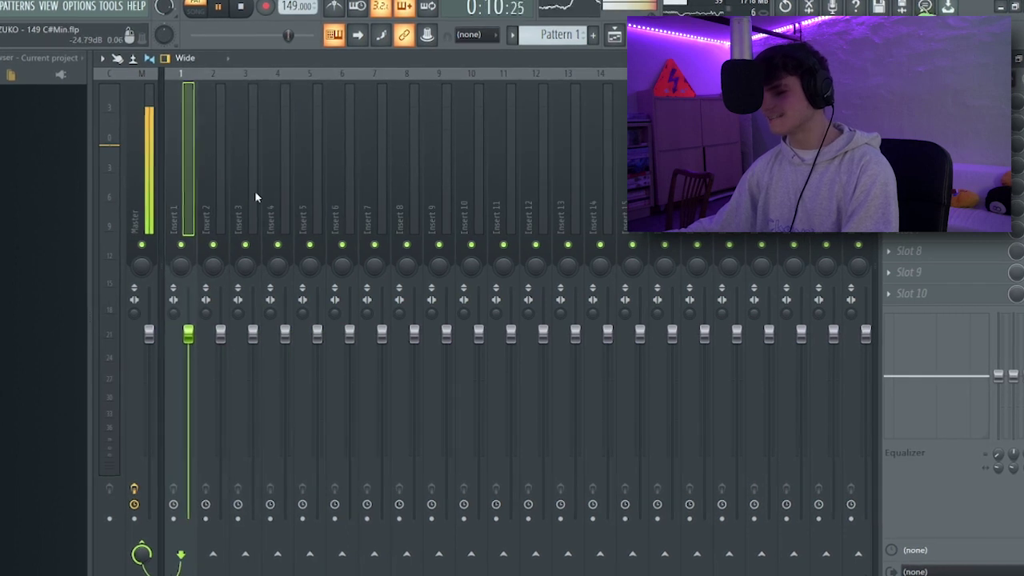
drag(255, 190, 181, 191)
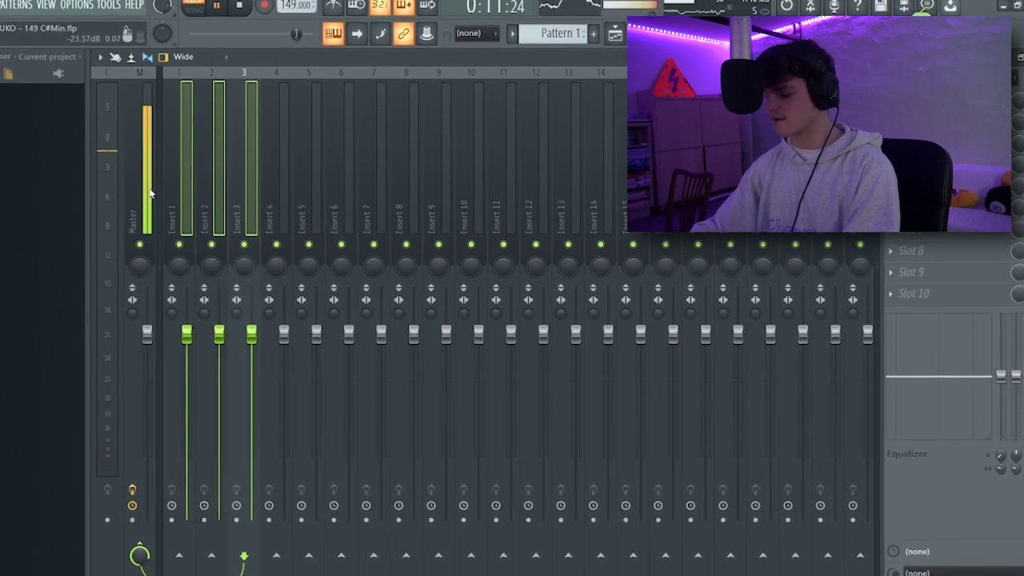
key(ctrl+l)
click(222, 245)
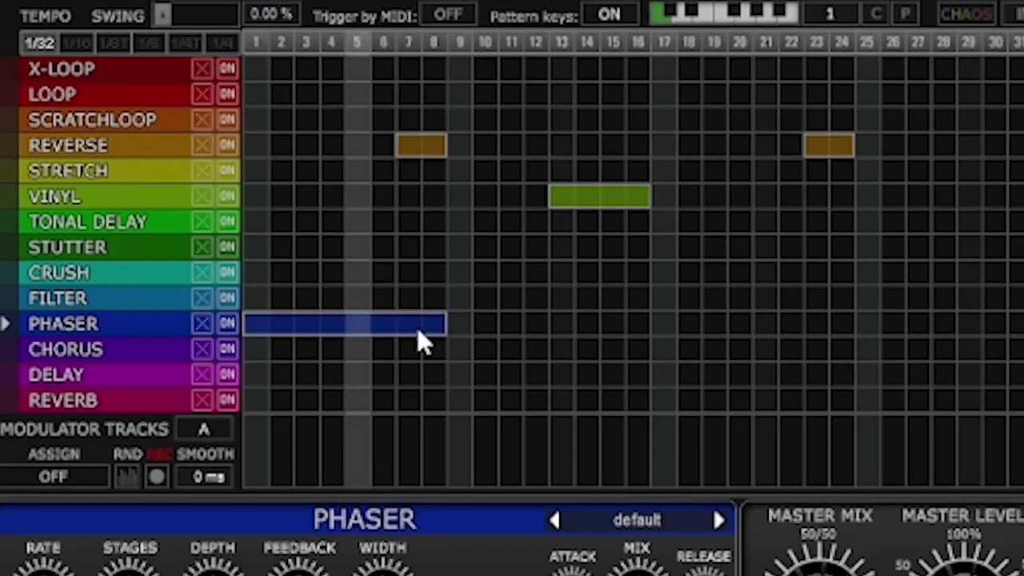
Clear the Phaser block on steps 1 to 8 in Effectrix and place one across steps 9 to 16
right_click(418, 336)
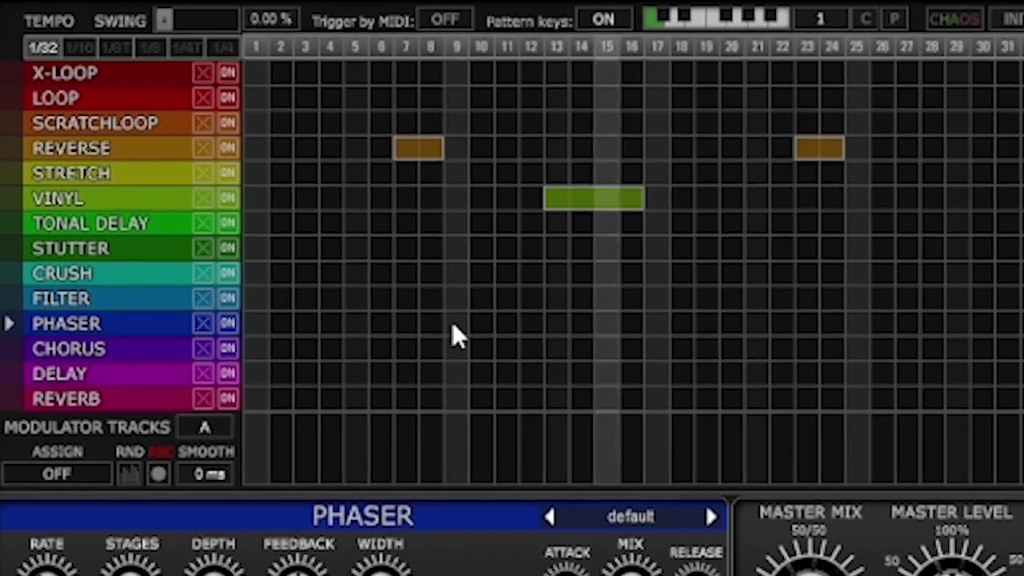
drag(452, 334, 629, 324)
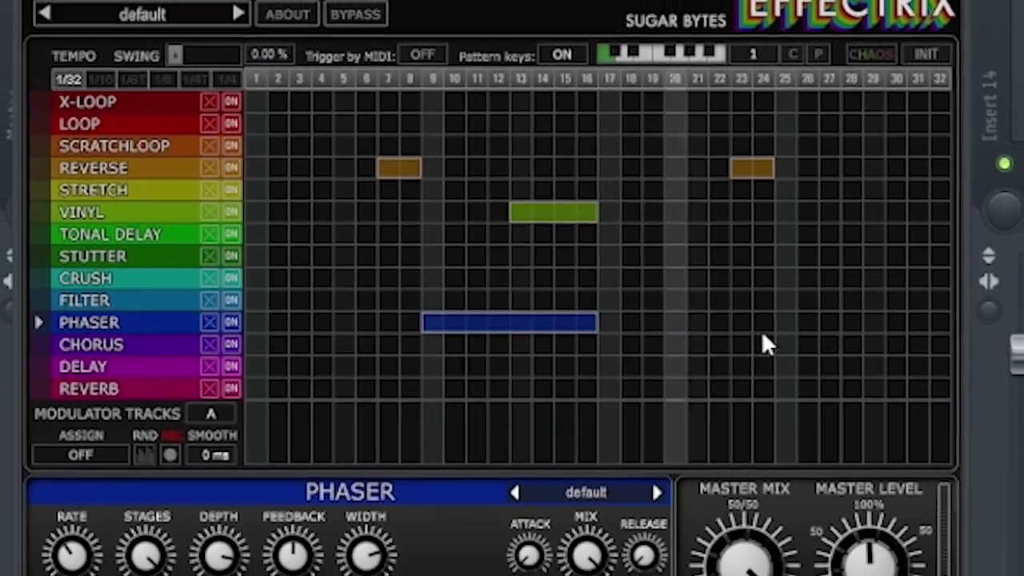
right_click(506, 328)
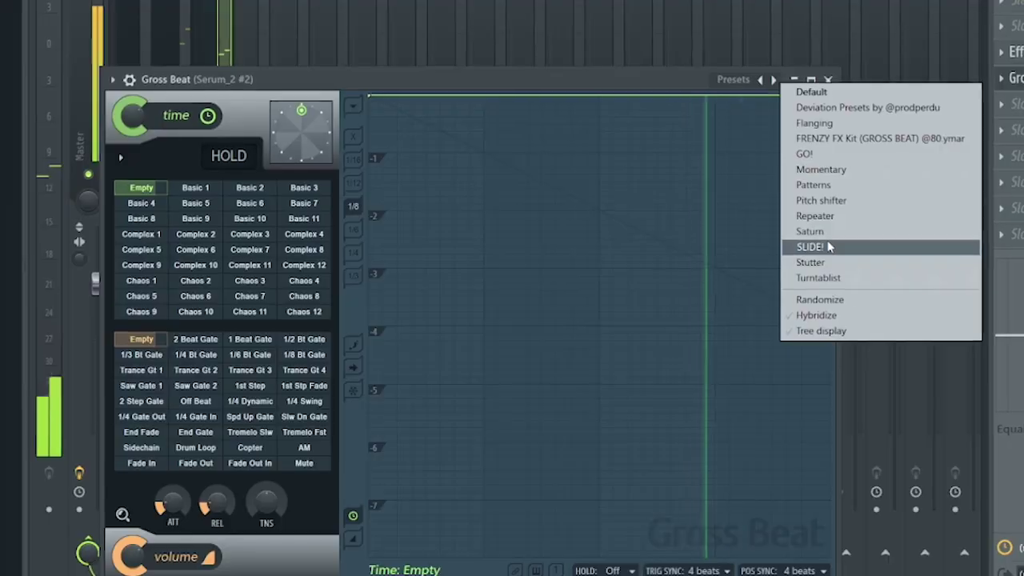
Load the SLIDE! preset in Gross Beat on Serum_2 #2 and delete the lowest point of the time envelope's last dip
click(829, 247)
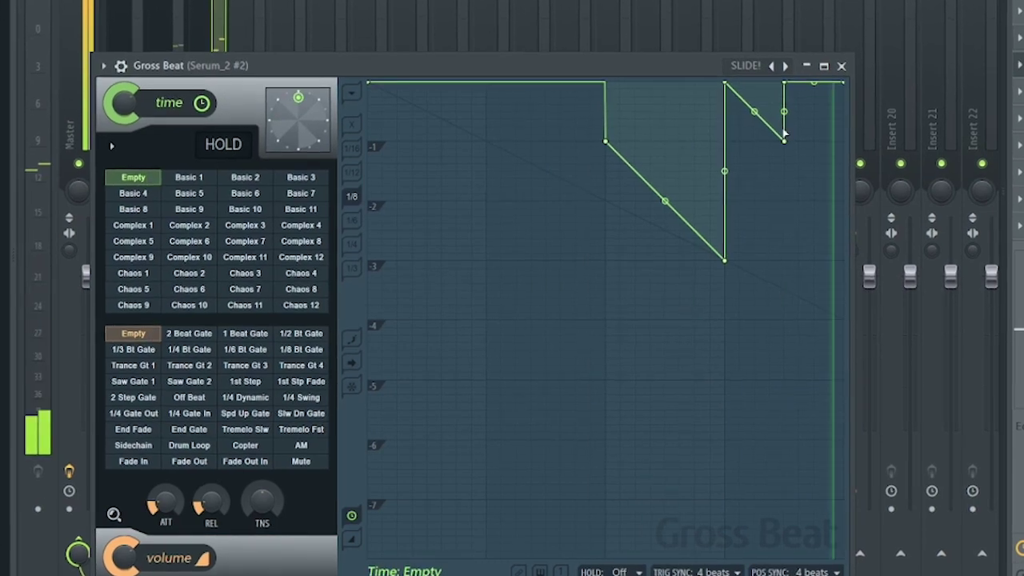
right_click(784, 139)
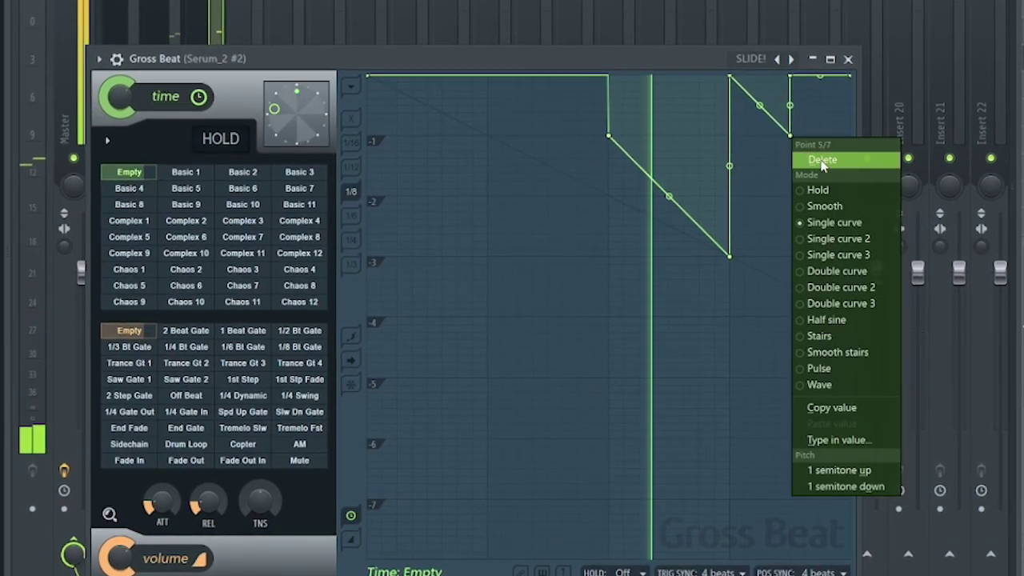
click(812, 162)
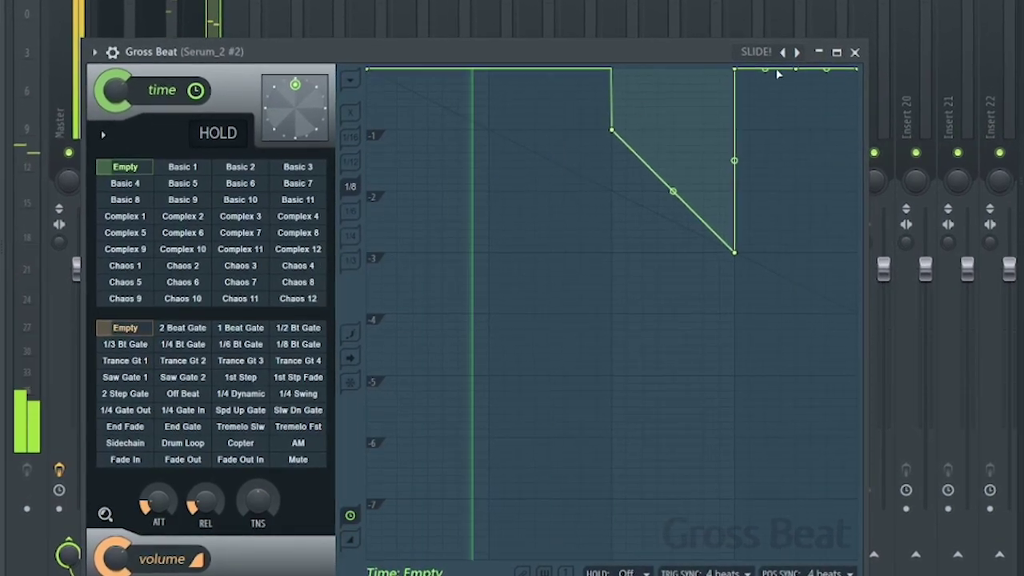
Delete the extra time envelope point after the dip in Gross Beat and close the plugin
right_click(796, 70)
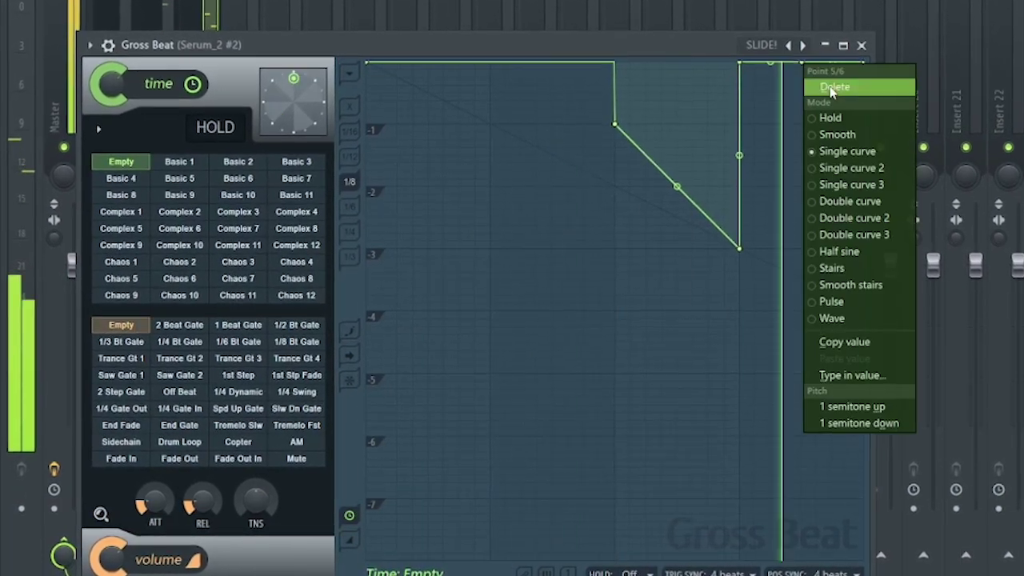
click(816, 95)
click(868, 37)
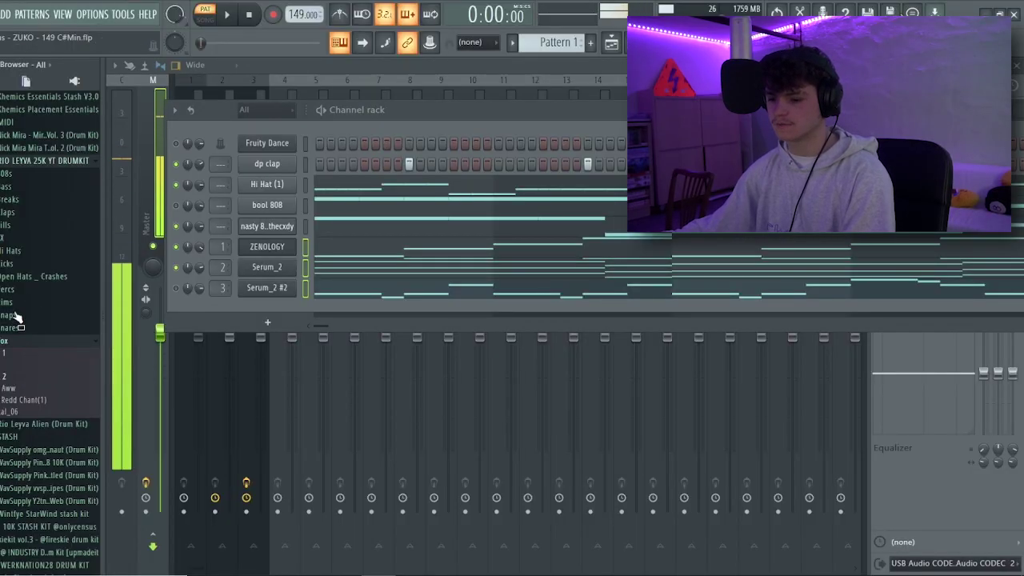
Add the LEX_LUGER_fx_zay_on_drugs sample as a channel with a hit on step 1 and open its piano roll
drag(14, 317, 328, 233)
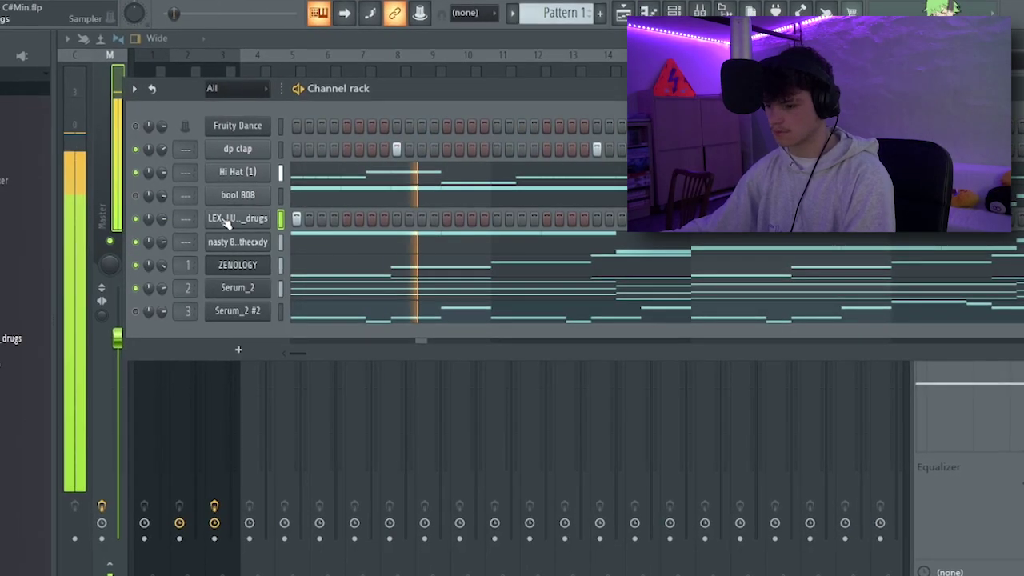
click(226, 219)
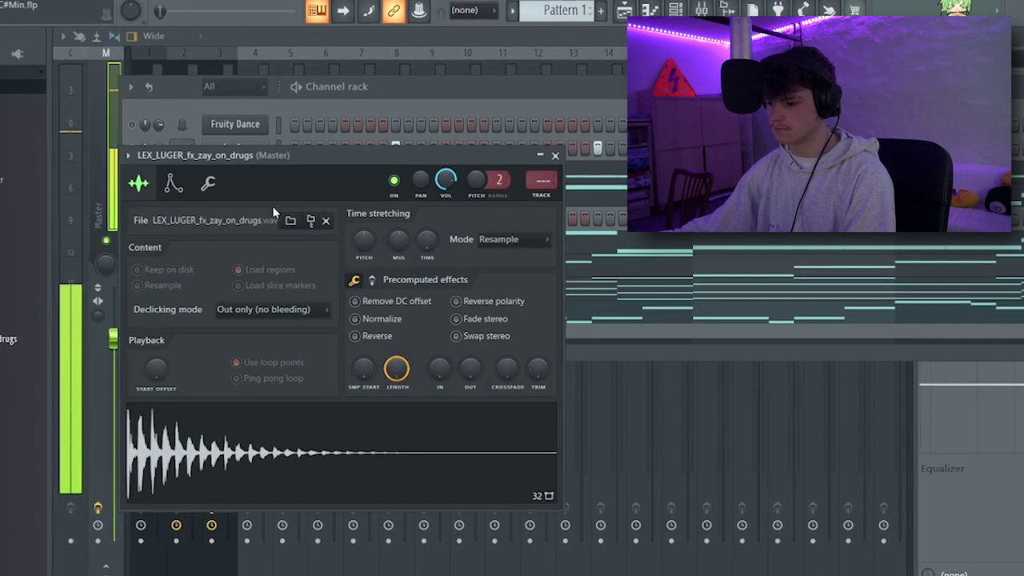
click(341, 76)
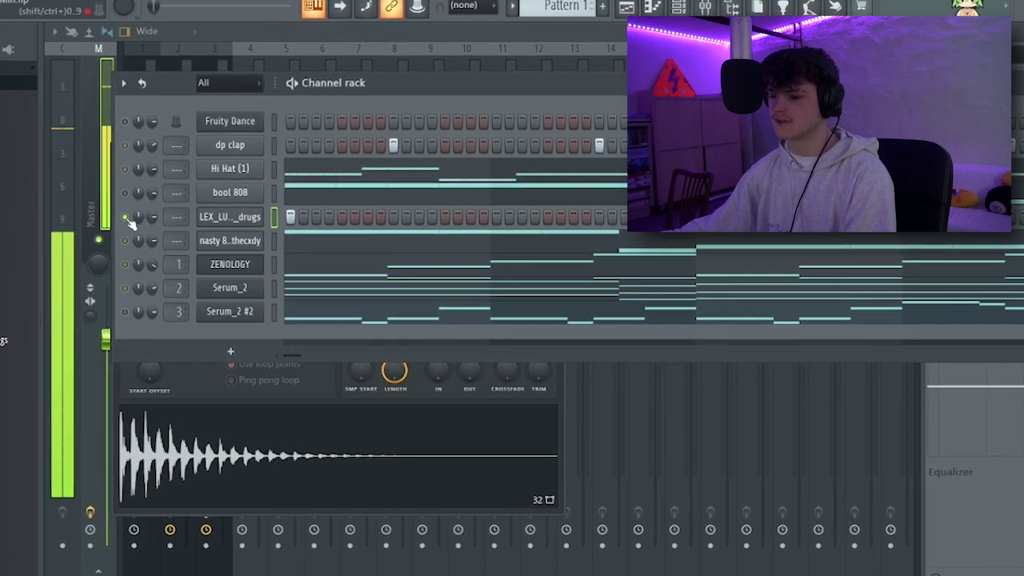
right_click(230, 217)
click(289, 214)
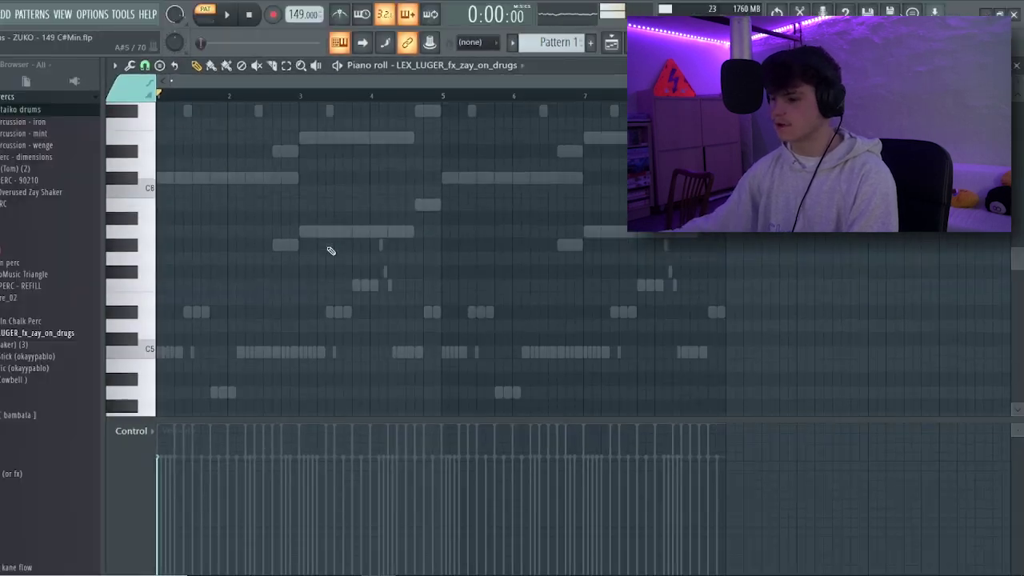
scroll(331, 251, down, 5)
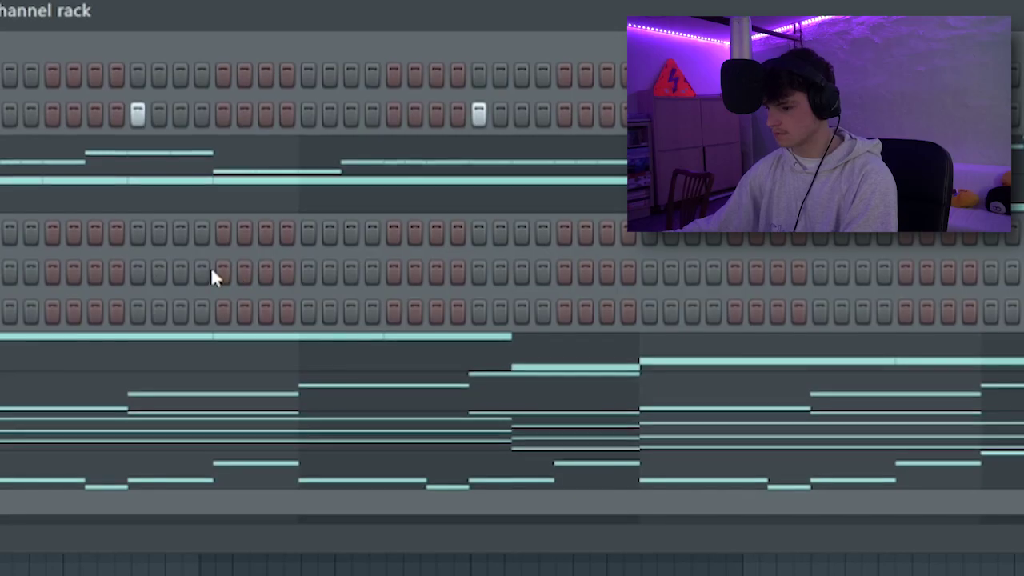
Place Perc - Stick hits on steps 13 and 27, removing the misplaced hit on step 31
click(216, 273)
key(space)
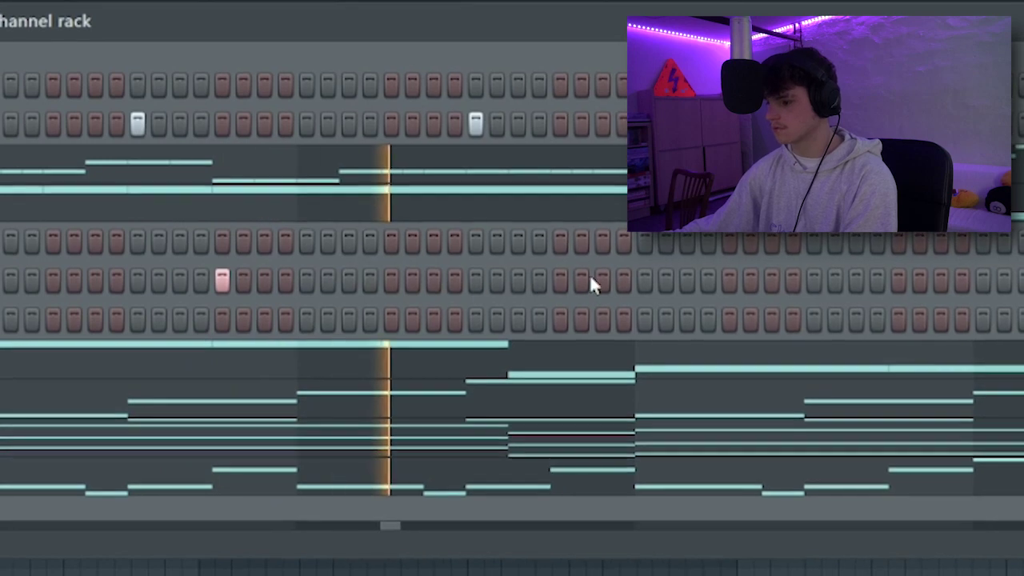
click(601, 282)
key(space)
key(space)
right_click(603, 282)
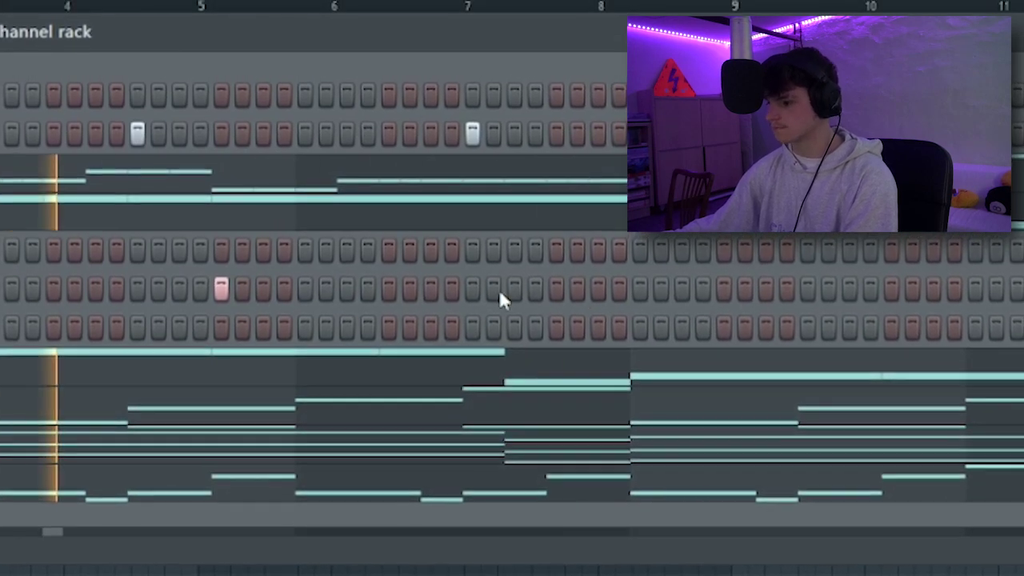
click(514, 290)
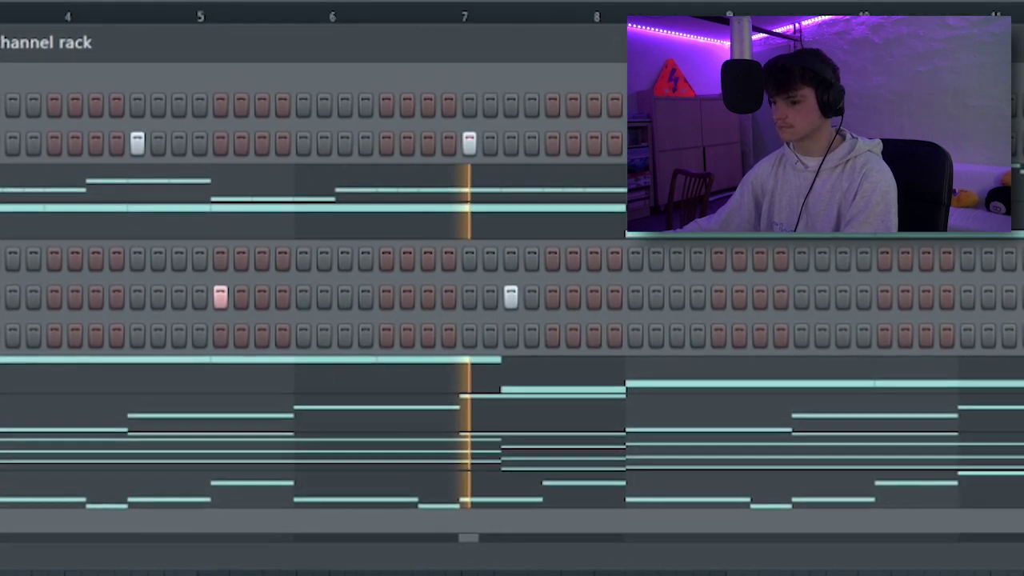
Duplicate the Perc - Stick hits from bars 1 to 4 into bars 5 to 8 in the piano roll
right_click(1, 295)
click(5, 303)
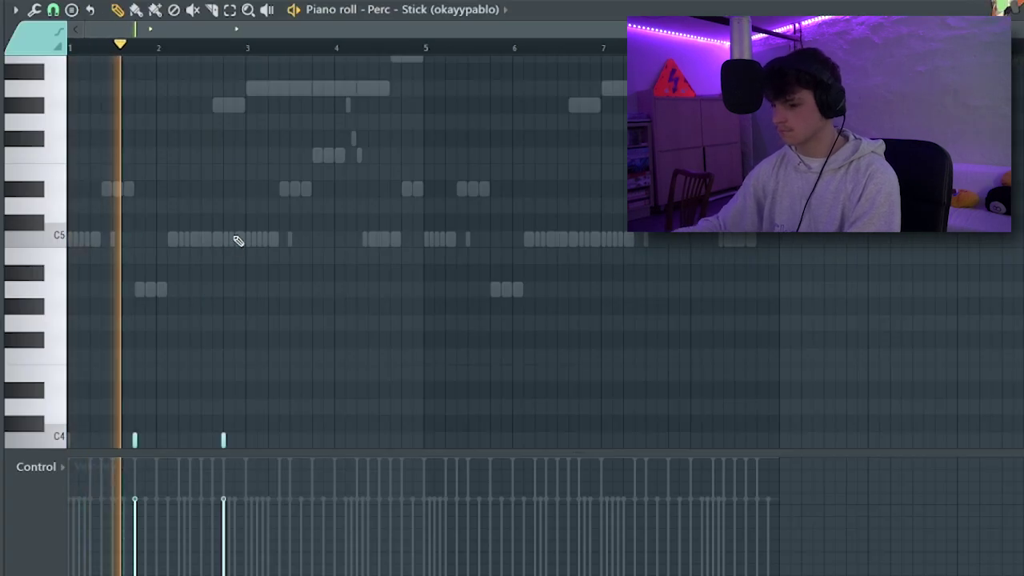
scroll(253, 235, down, 5)
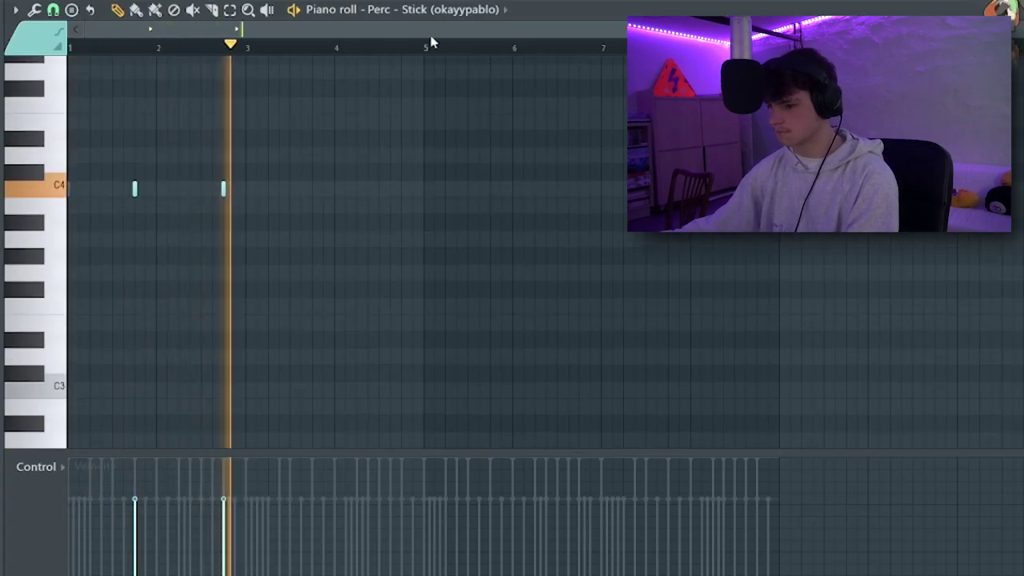
key(ctrl+a)
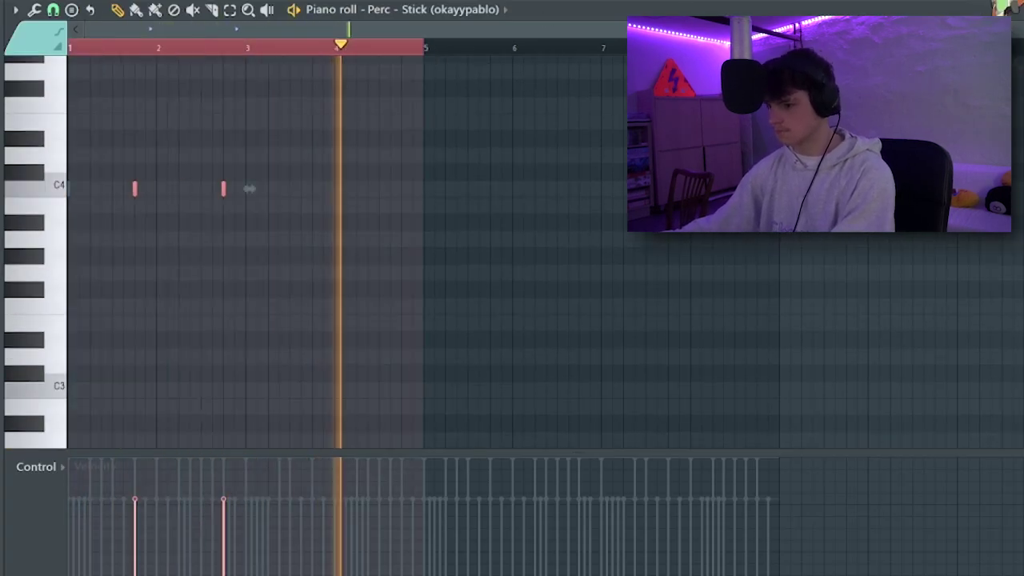
key(ctrl+b)
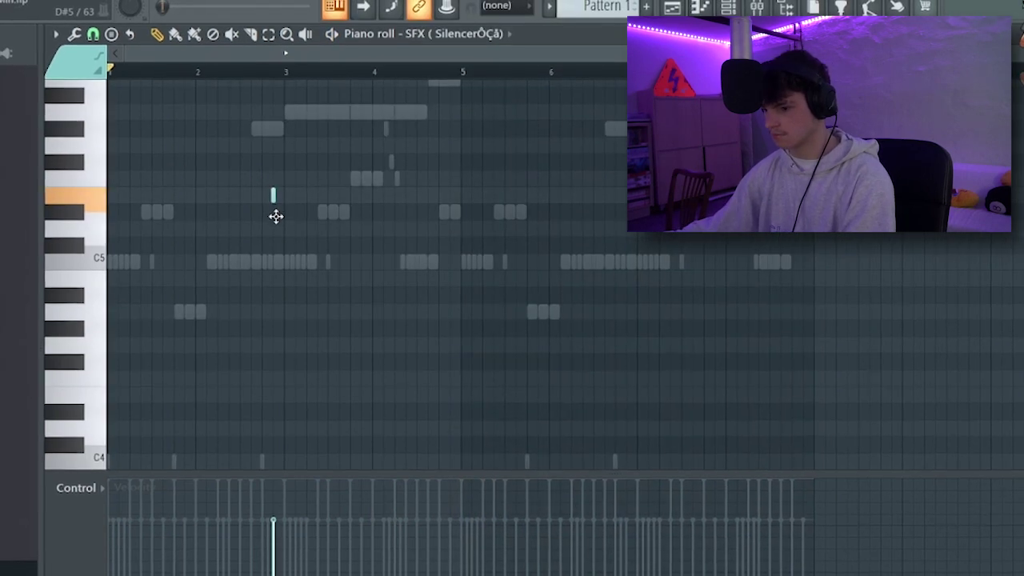
Route the drum, percussion and 808 channels from dp clap to nasty 808 to mixer inserts 5 to 11
key(space)
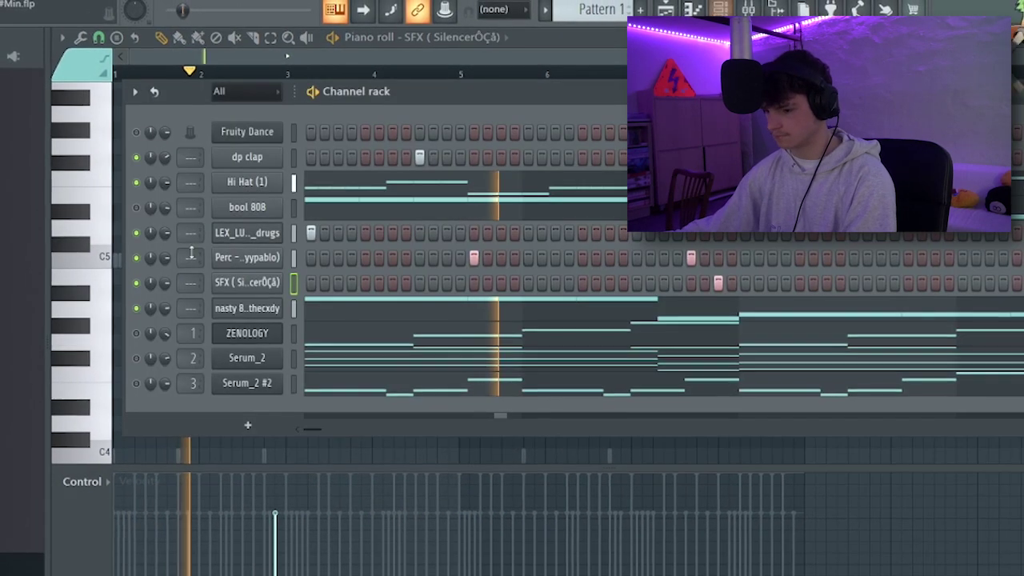
key(F6)
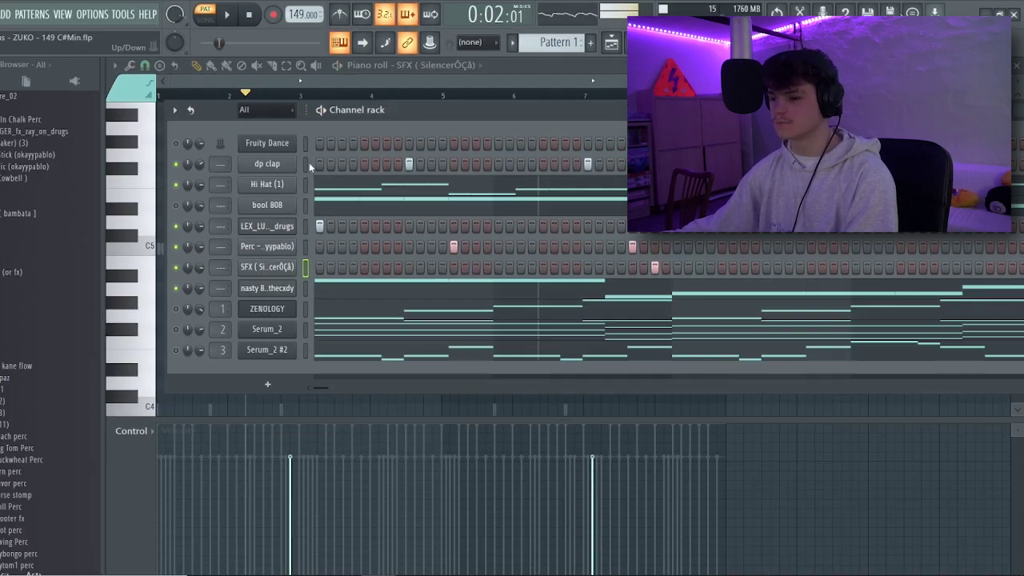
key(F9)
drag(316, 199, 606, 197)
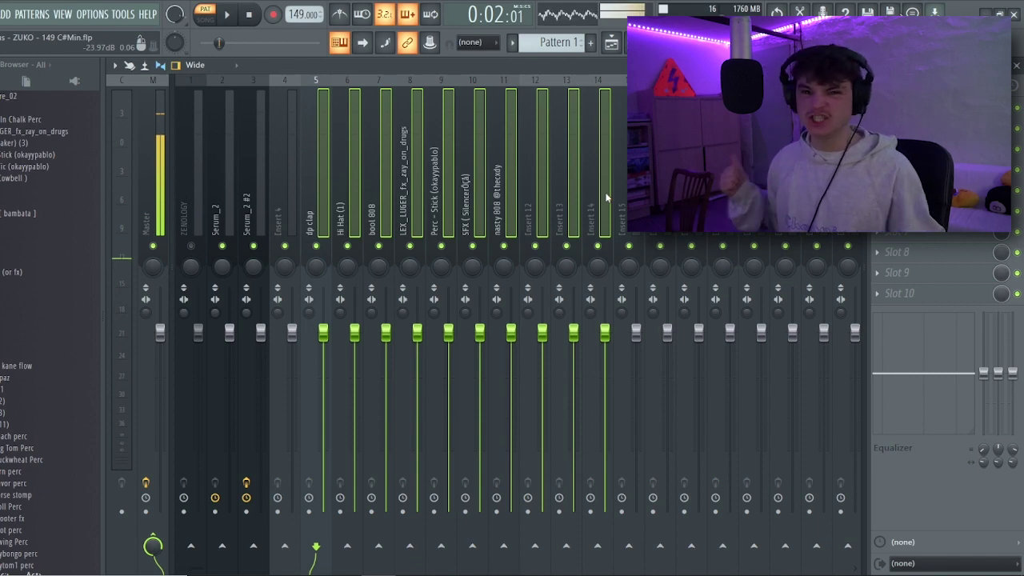
Transpose the bool 808 notes down one octave
key(F6)
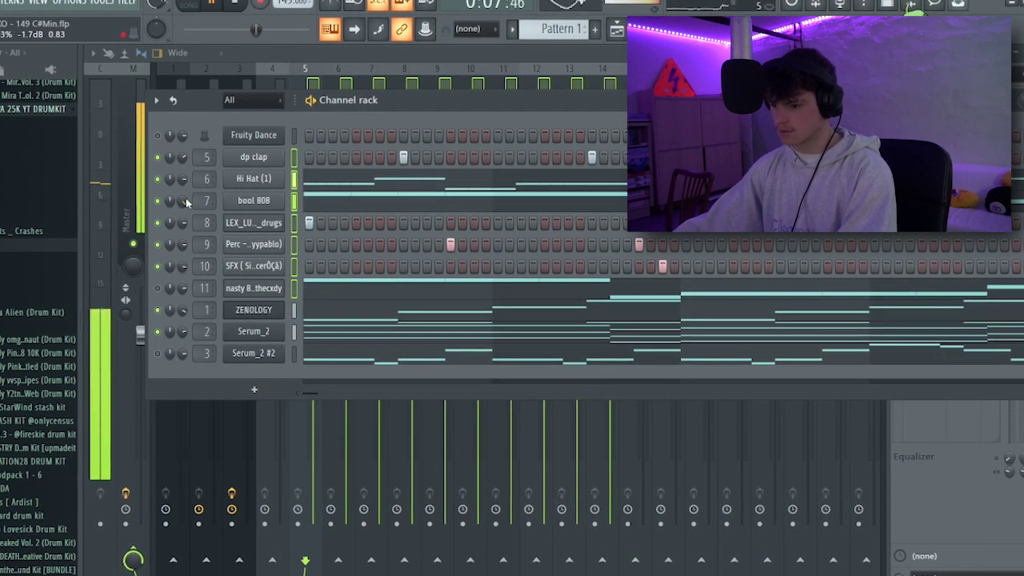
click(434, 205)
scroll(390, 264, up, 3)
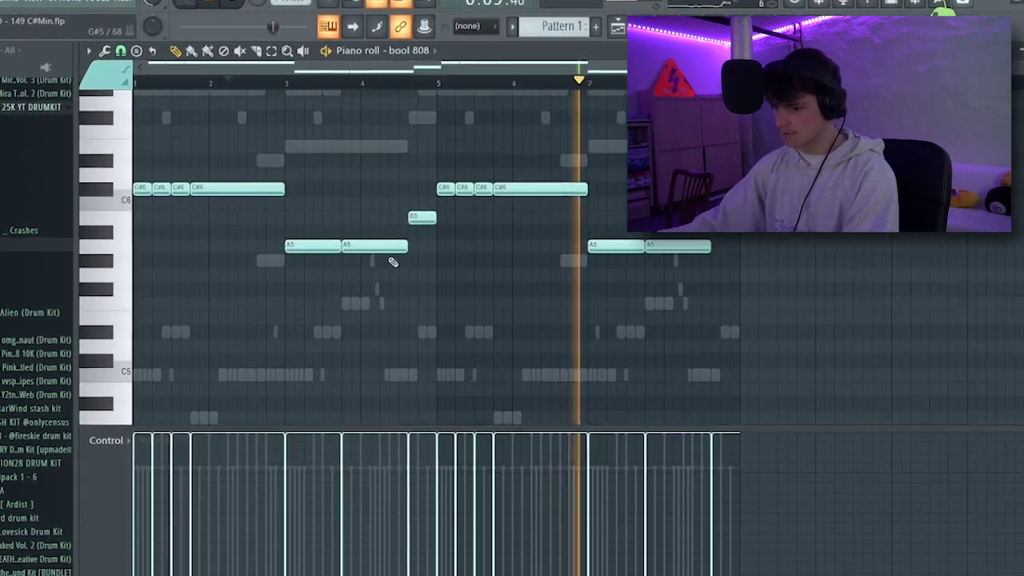
key(ctrl+Down)
scroll(383, 267, down, 3)
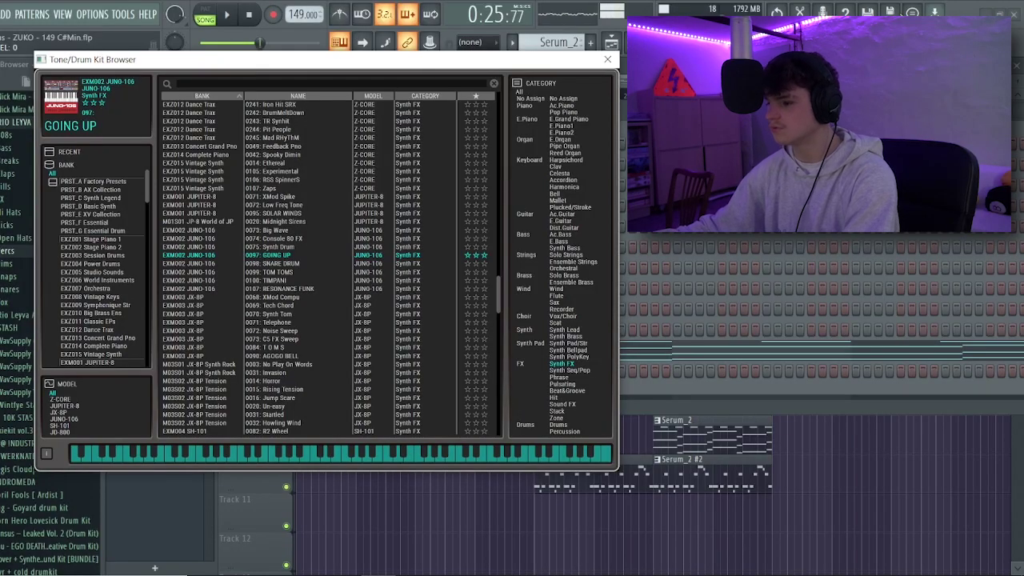
Keep the GOING UP JUNO-106 tone, close the tone browser and solo Track 10 with the recorded audio clip
click(603, 61)
click(438, 134)
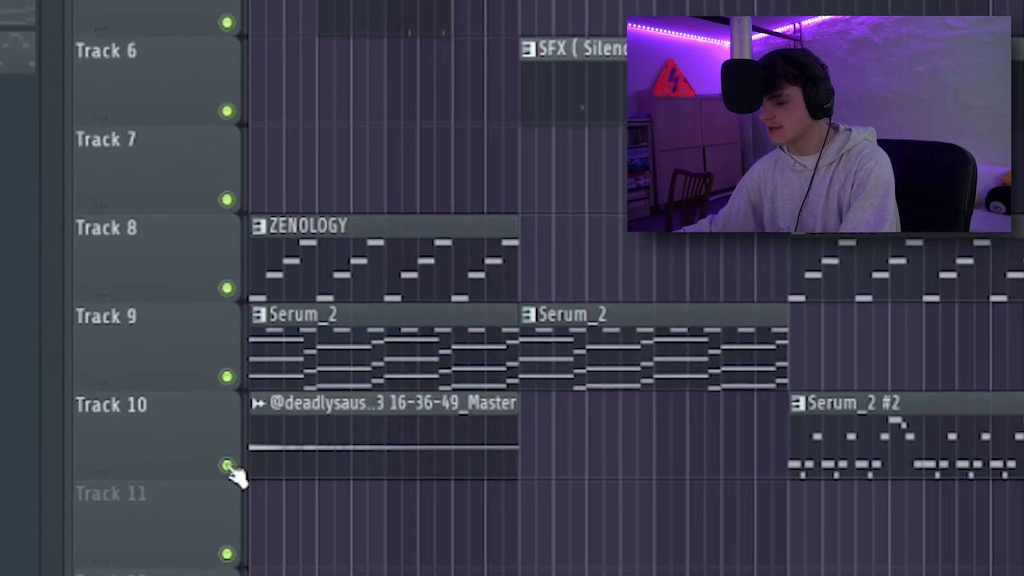
right_click(230, 472)
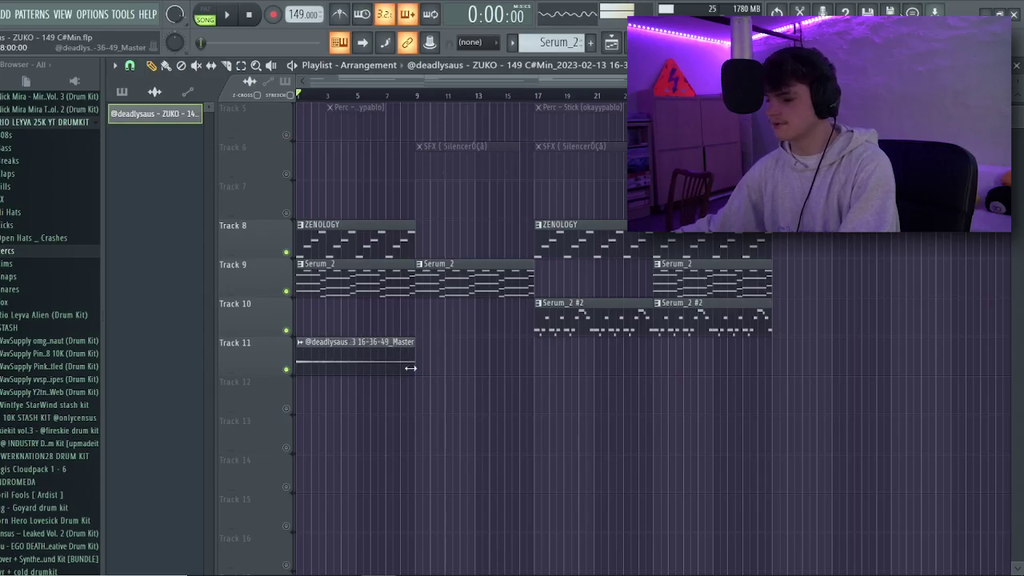
Trim the recorded clip on Track 11 to four bars and reverse a unique copy of it over the next four
mouse_move(411, 368)
mouse_down()
mouse_move(351, 367)
mouse_move(396, 368)
mouse_up()
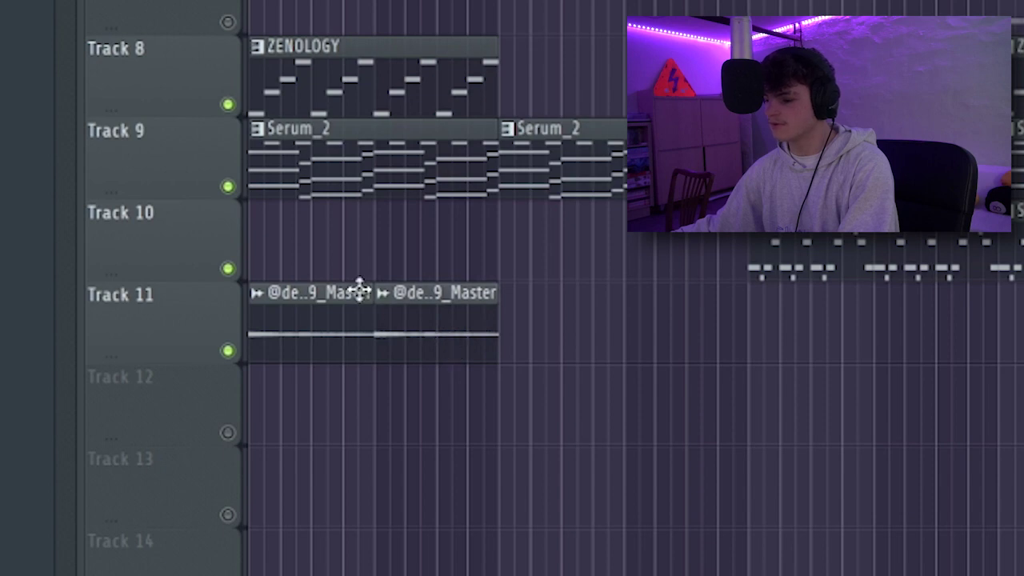
click(383, 293)
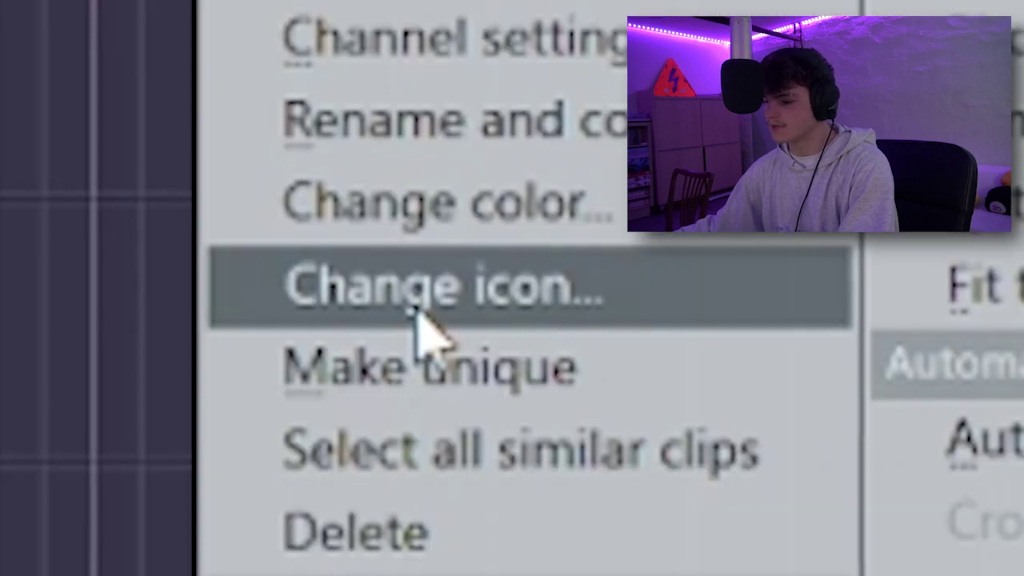
click(458, 375)
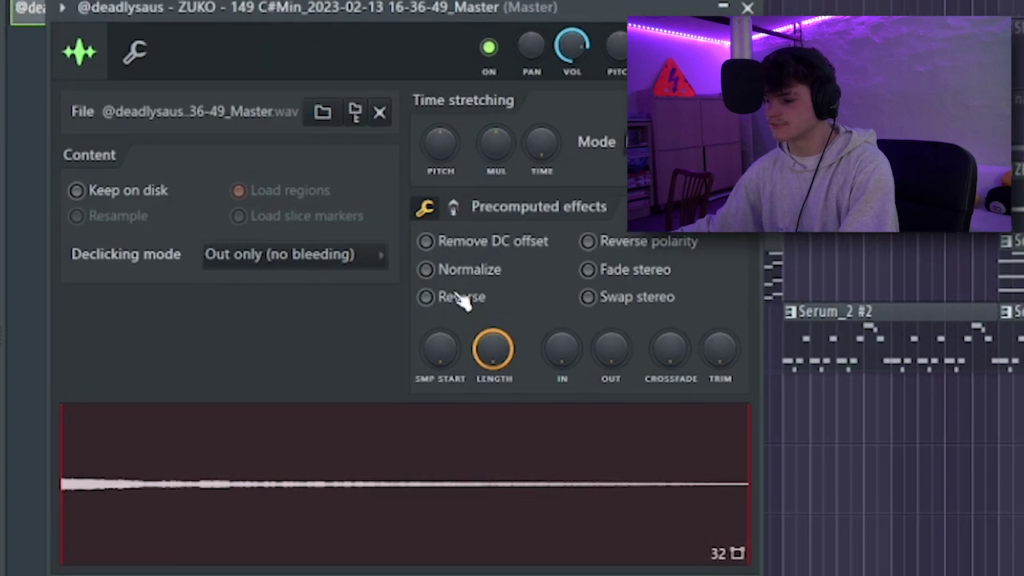
click(452, 297)
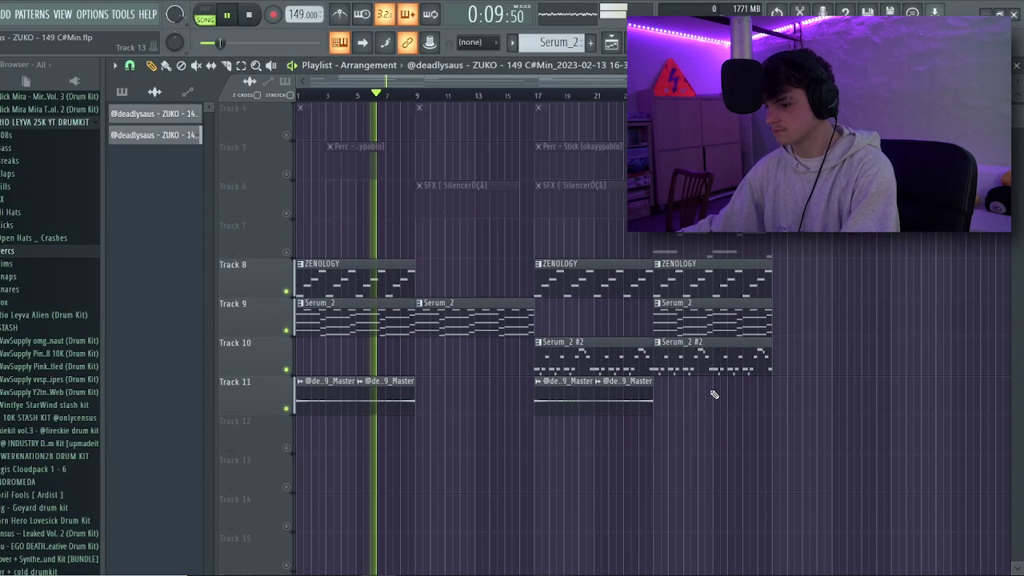
Delete the ZENOLOGY and Serum_2 #2 clips at bars 25 to 32 and repeat the Track 11 audio clips there
scroll(715, 395, down, 5)
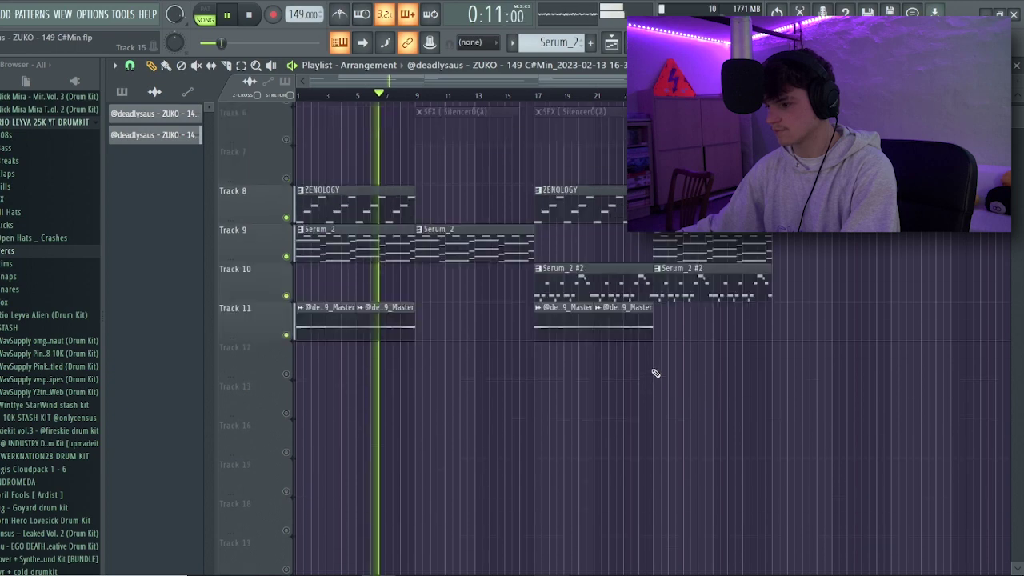
scroll(653, 372, up, 1)
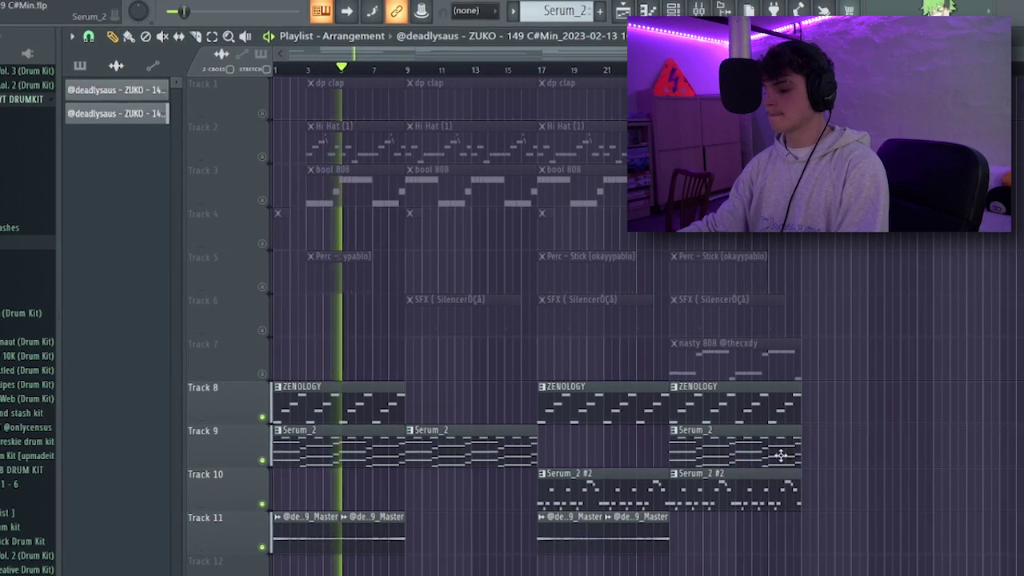
right_click(780, 410)
right_click(784, 494)
drag(643, 524, 533, 546)
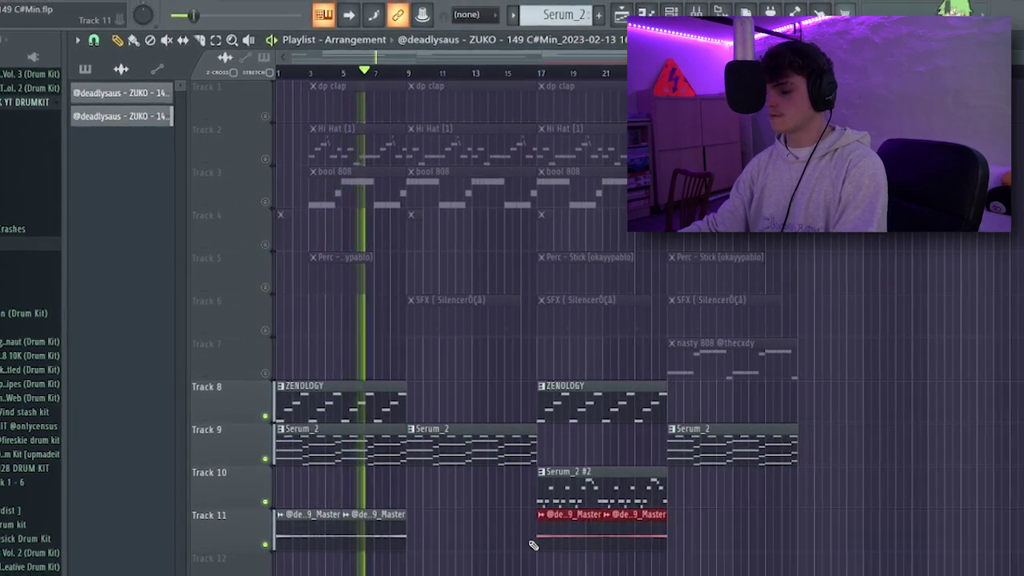
key(ctrl+b)
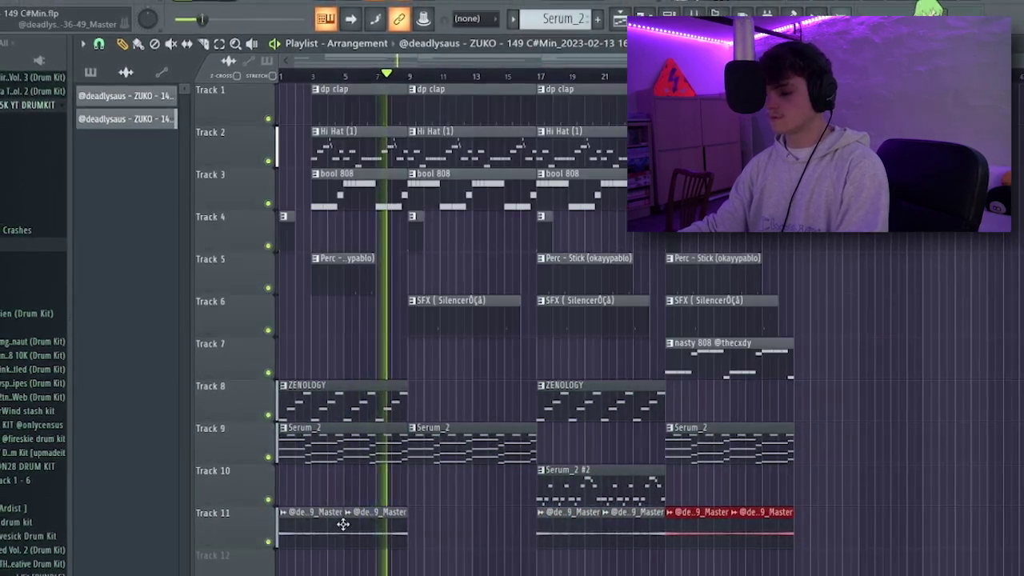
click(452, 500)
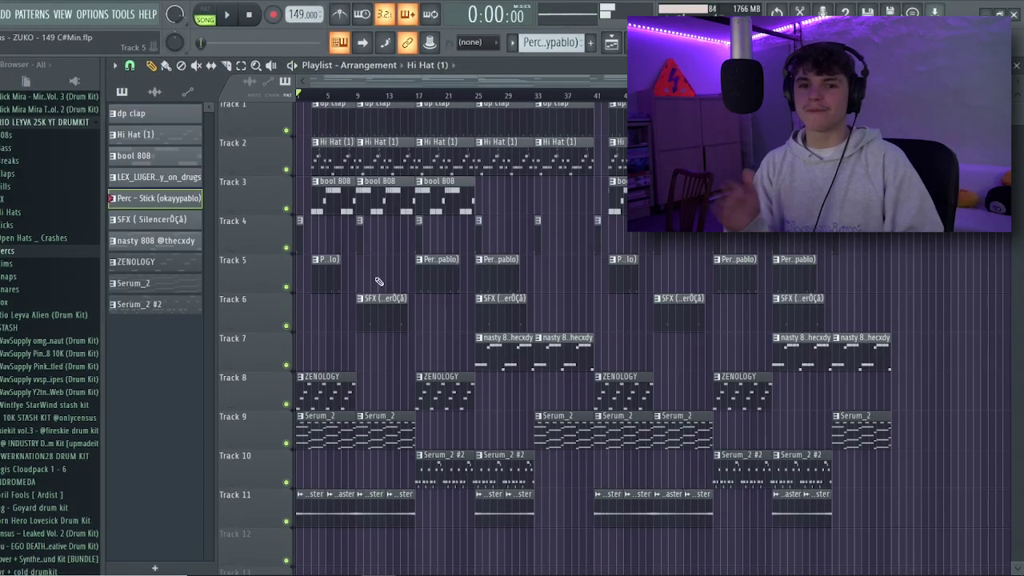
Open the audio settings
click(92, 15)
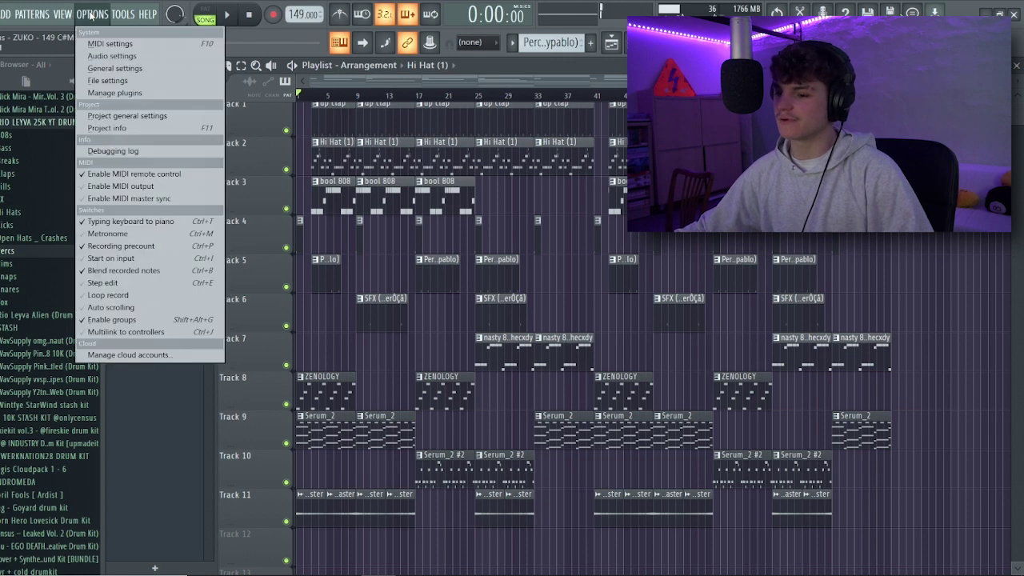
click(112, 56)
click(364, 107)
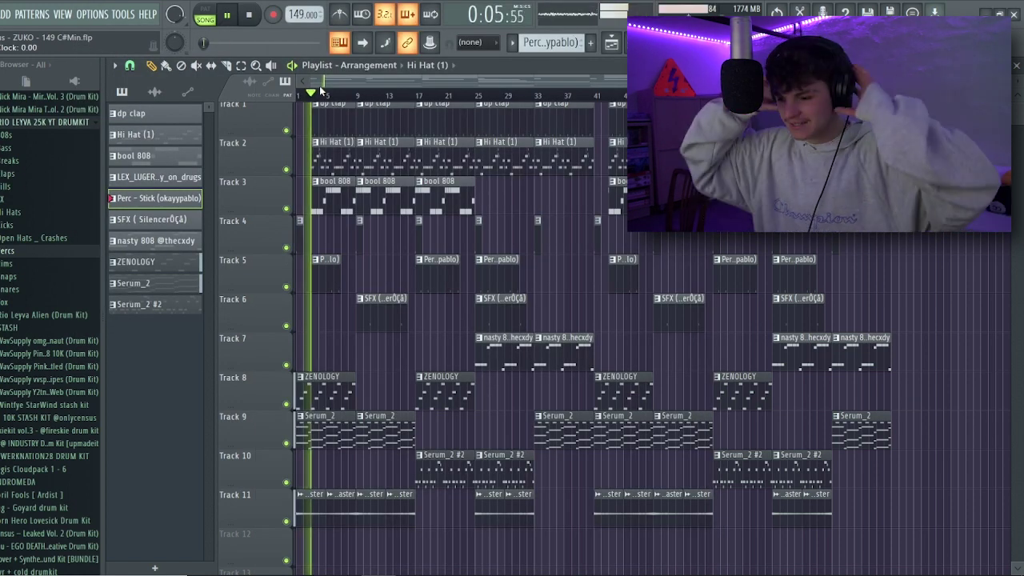
Play through the arrangement and the recorded full-beat master clip on Track 12
key(space)
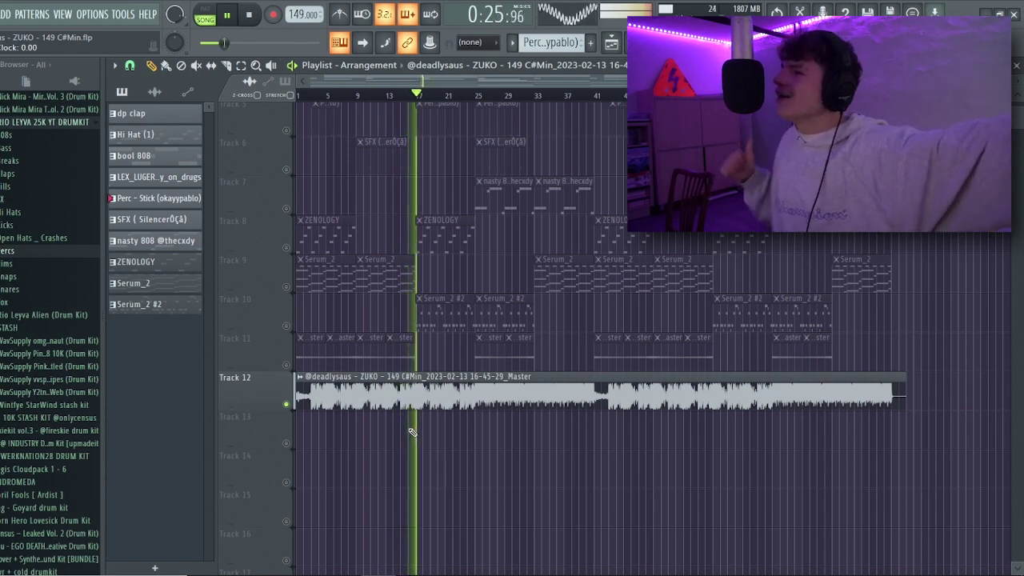
key(space)
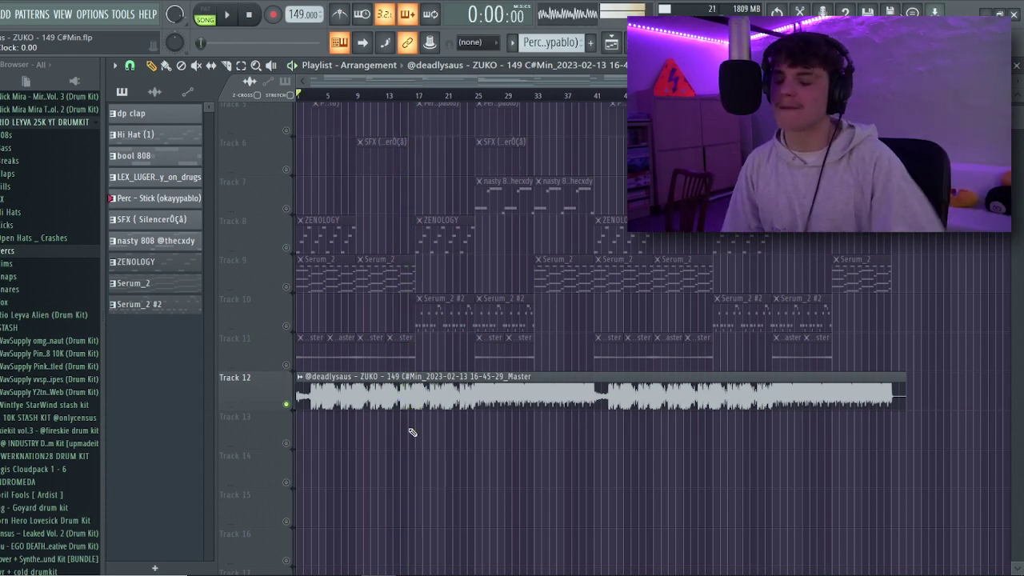